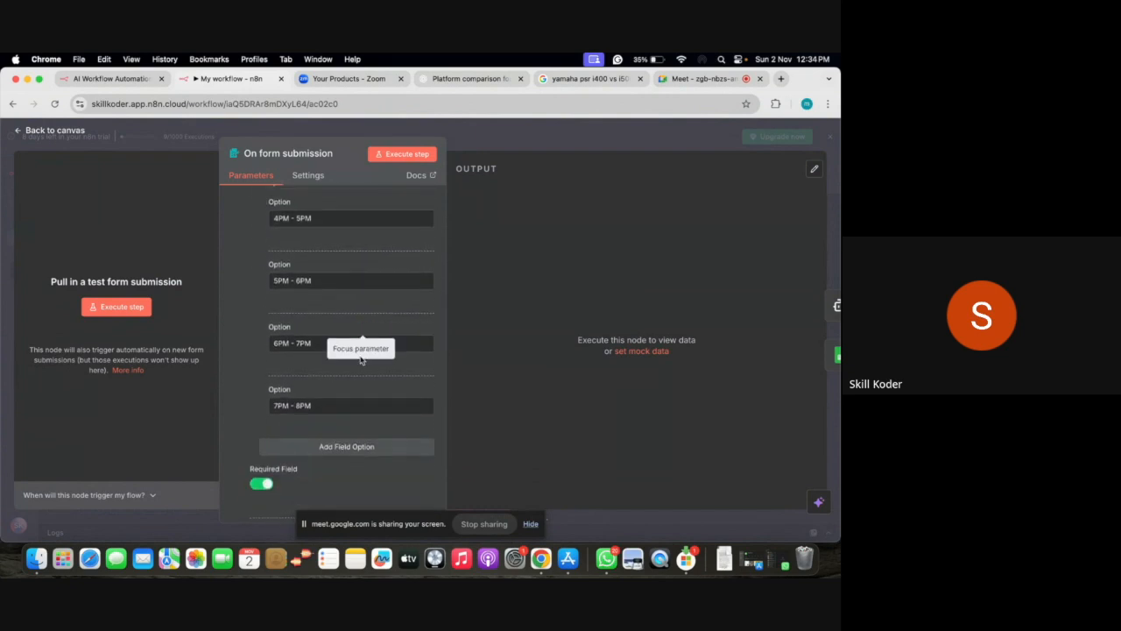
Review the form trigger's slot, instrument and Monday–Friday Week options, then return to the canvas
scroll(296, 421, down, 5)
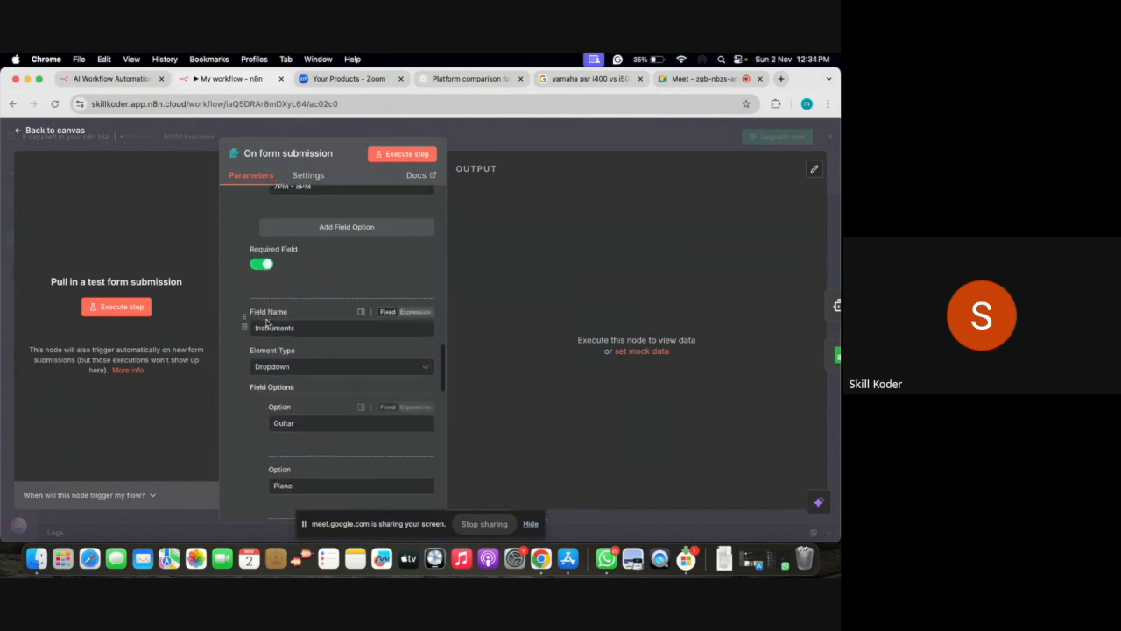
scroll(303, 335, down, 6)
scroll(303, 335, down, 8)
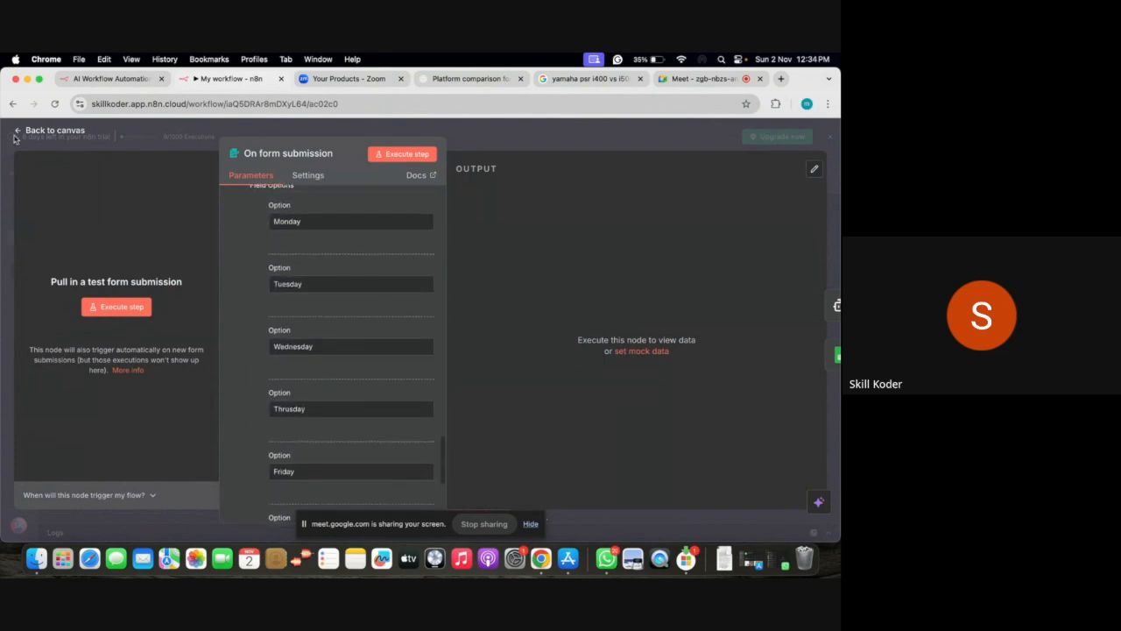
key(Escape)
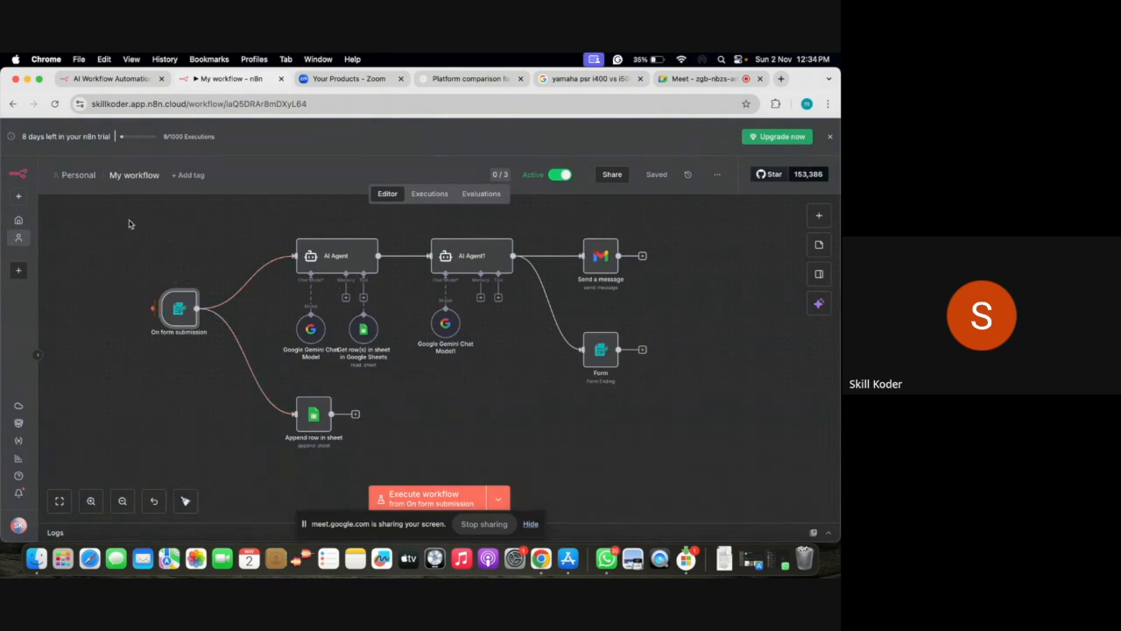
double_click(318, 422)
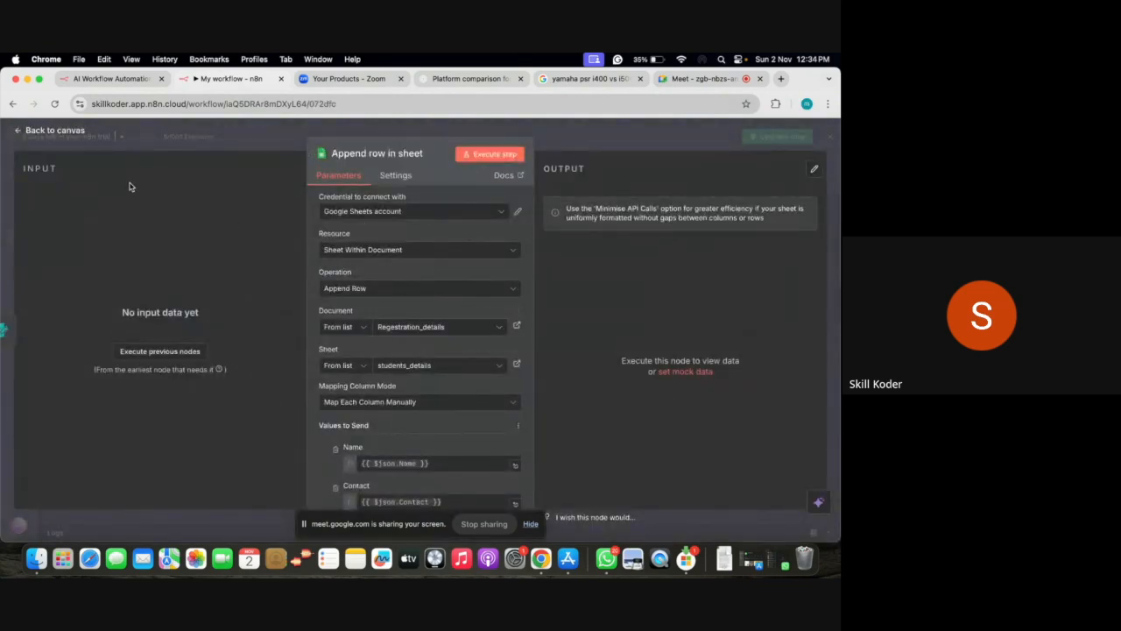
click(21, 131)
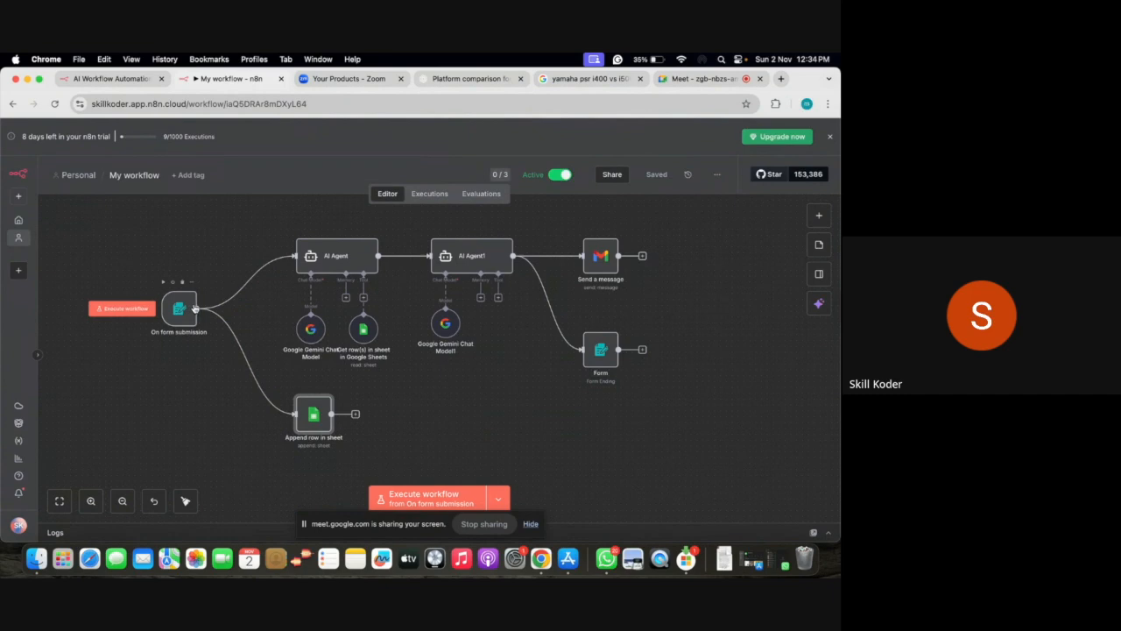
Open the AI Agent's prompt in the full-size Expression editor
double_click(352, 260)
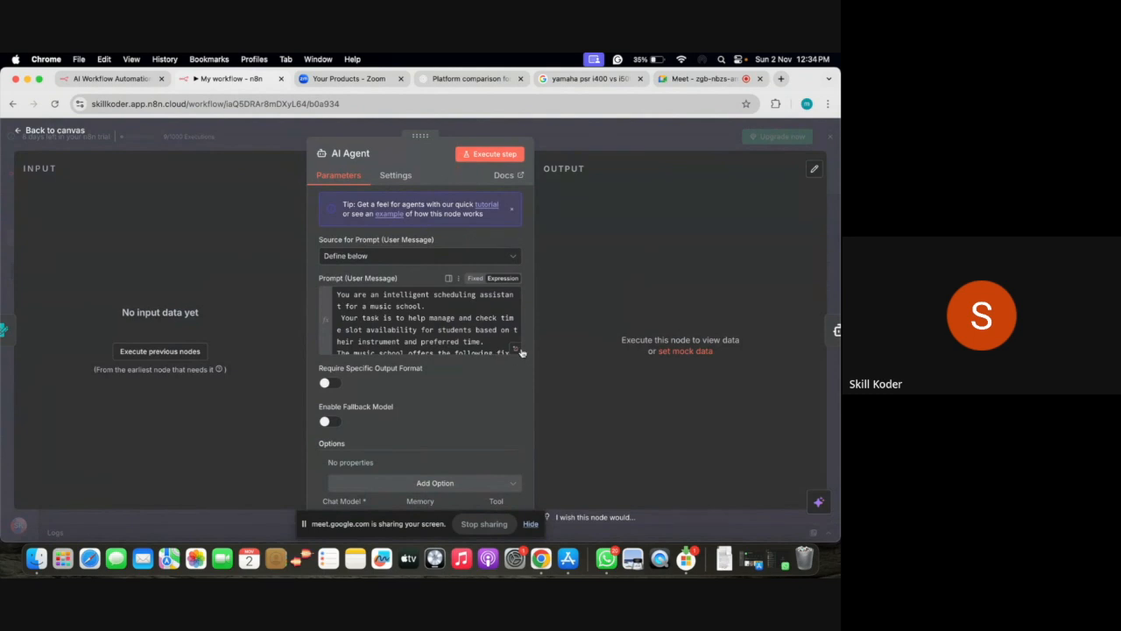
click(518, 352)
scroll(398, 370, down, 2)
scroll(397, 371, up, 2)
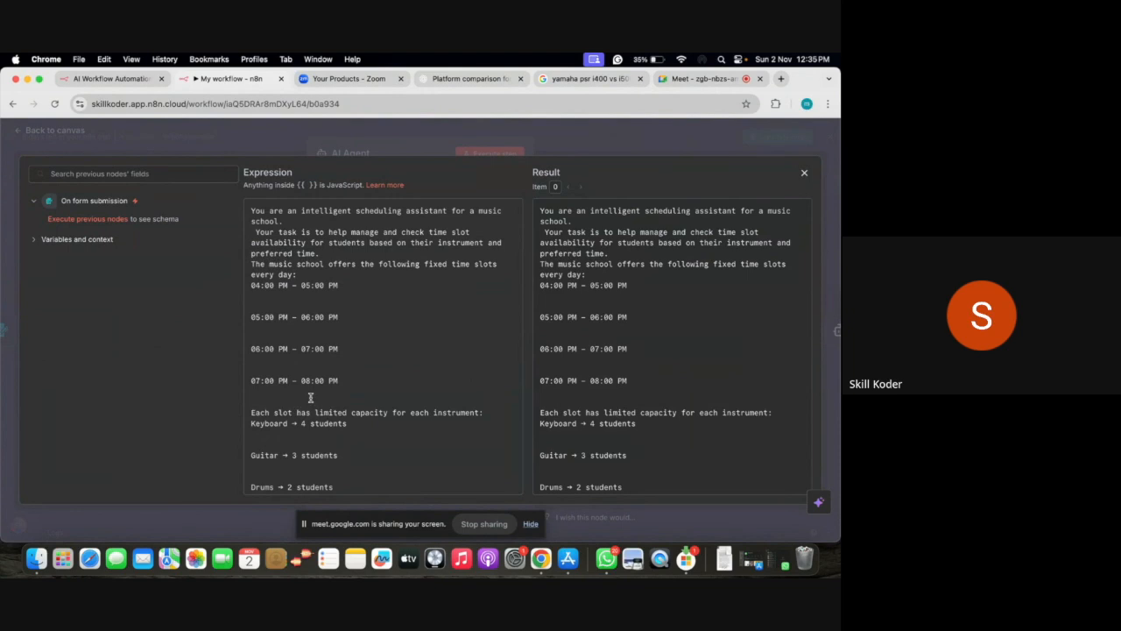
Read through the prompt's instrument slot capacities and reply rules, then close the editor
scroll(310, 396, down, 5)
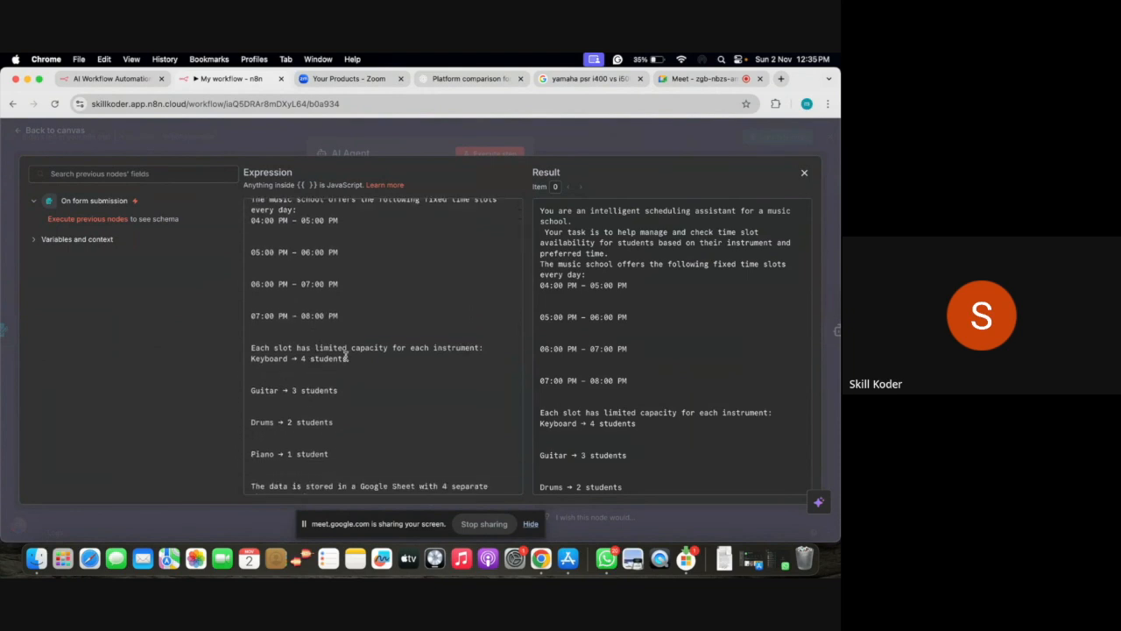
scroll(369, 402, down, 3)
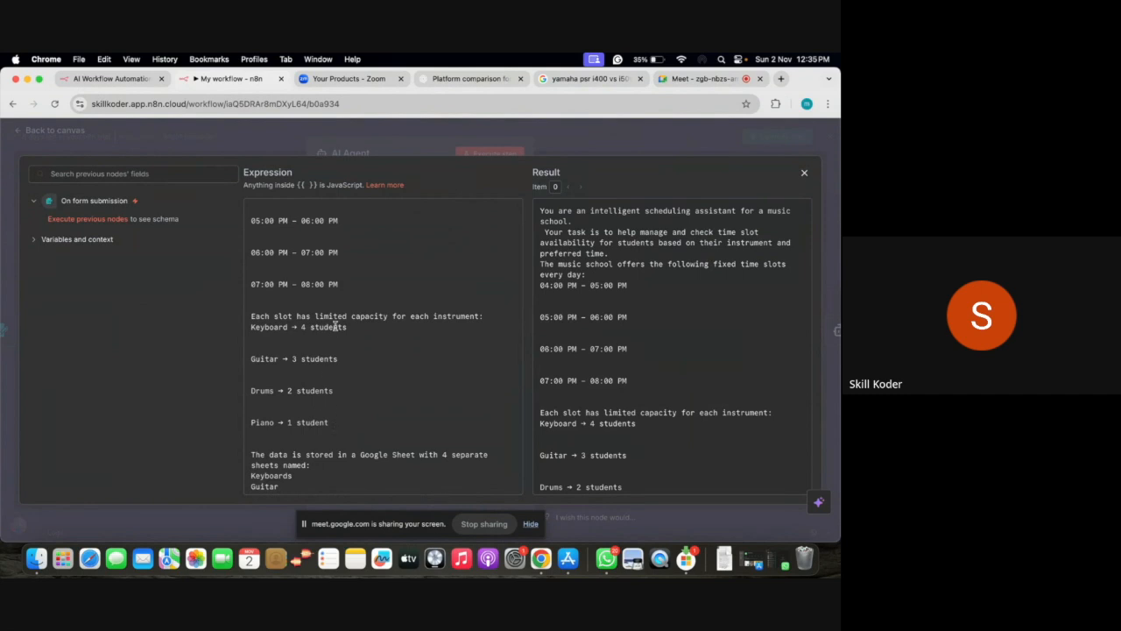
scroll(365, 326, down, 6)
scroll(364, 326, down, 1)
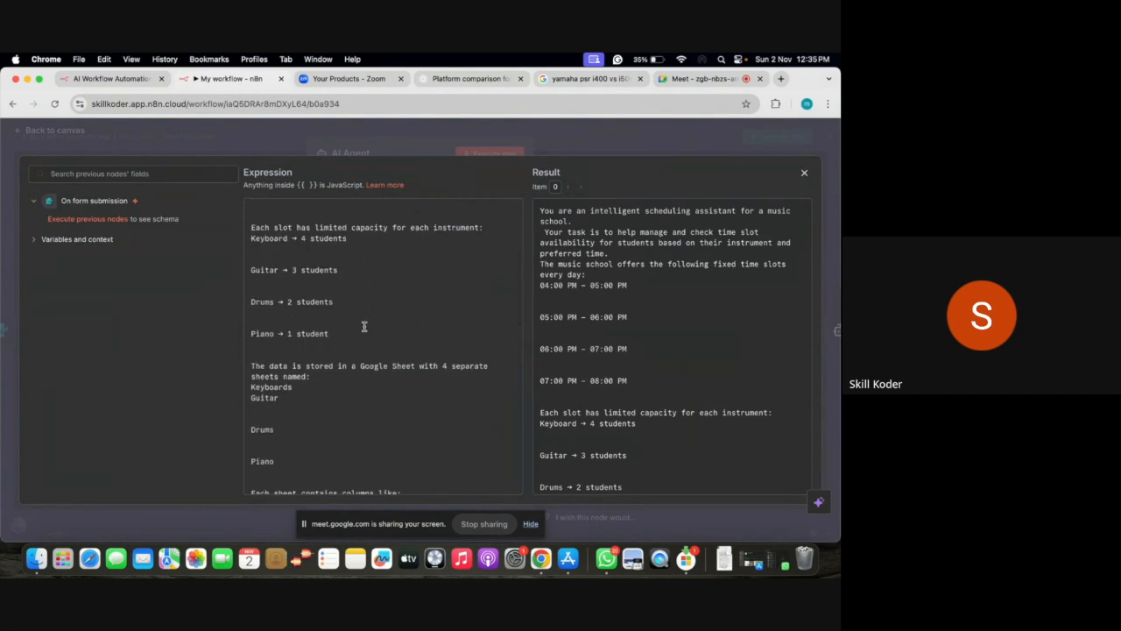
scroll(358, 395, down, 6)
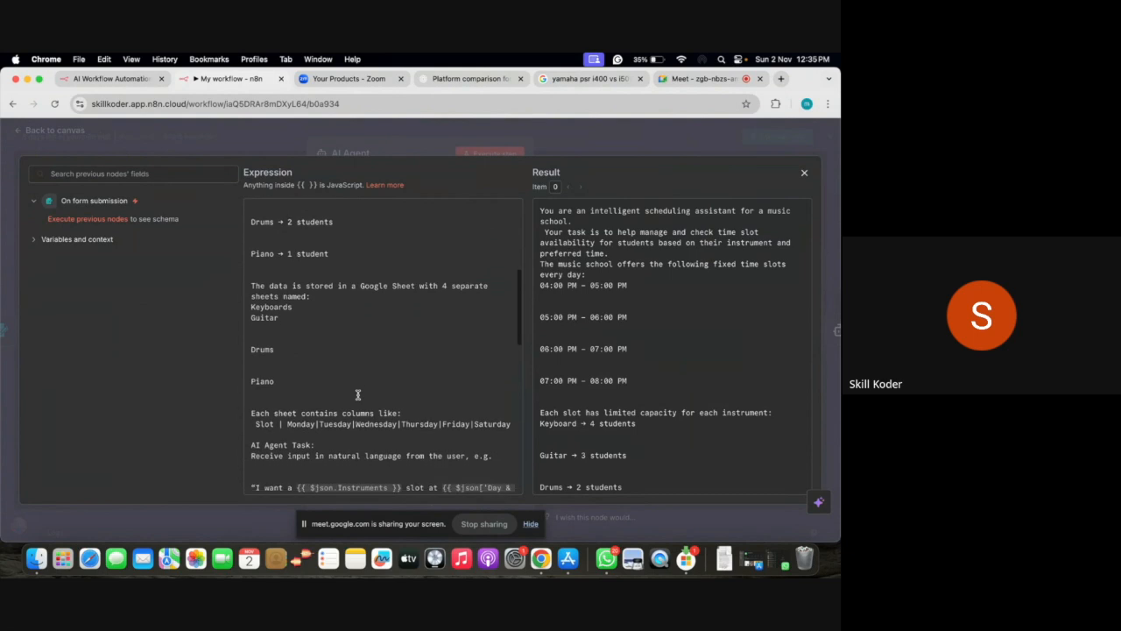
scroll(322, 410, down, 12)
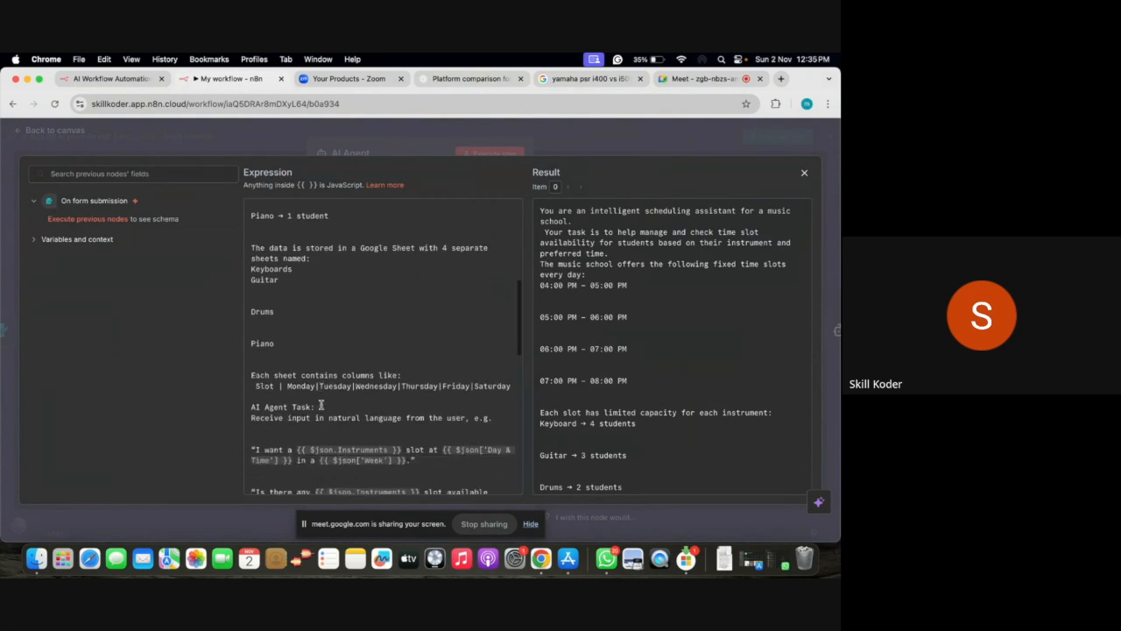
scroll(321, 404, down, 8)
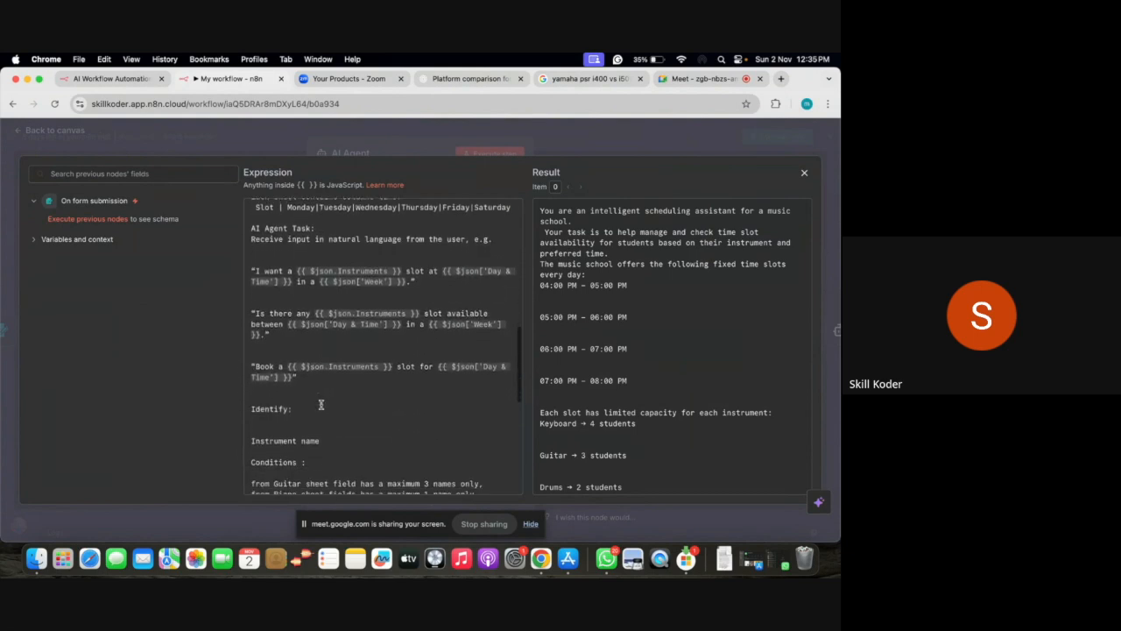
scroll(321, 404, down, 20)
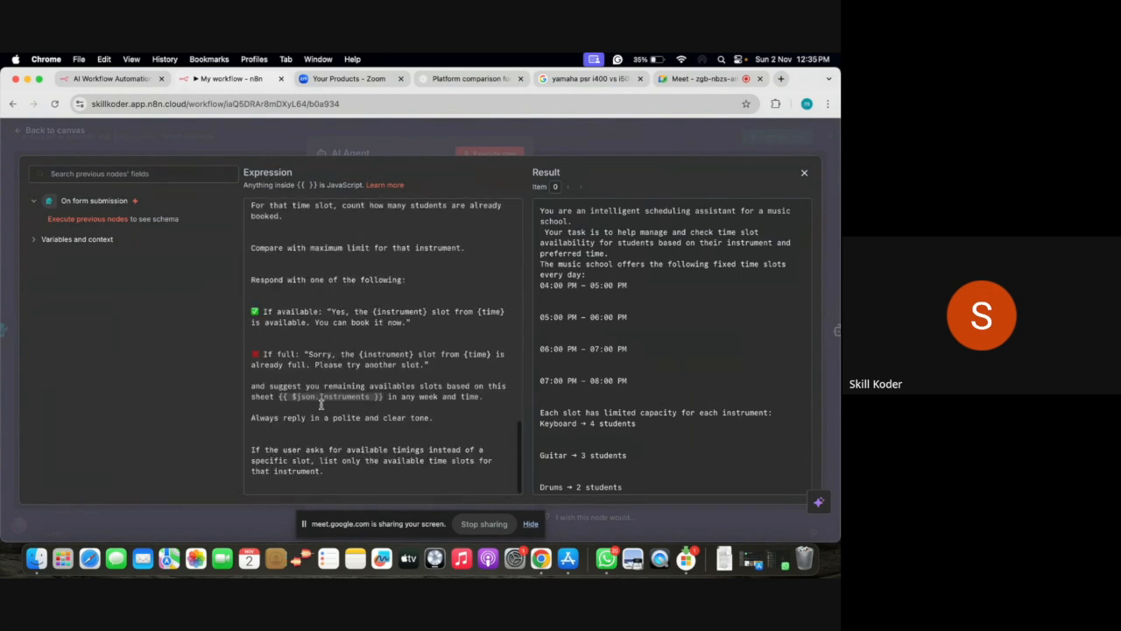
click(22, 131)
Back on the canvas, nudge the Get row(s) in sheet node and execute the workflow
click(72, 133)
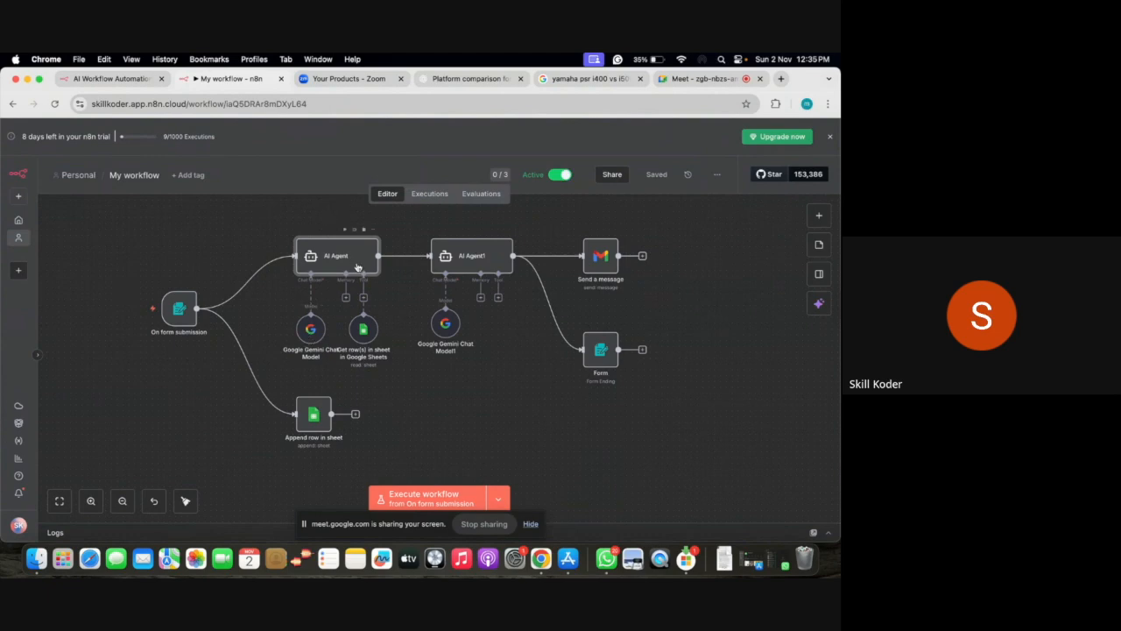
drag(363, 333, 364, 340)
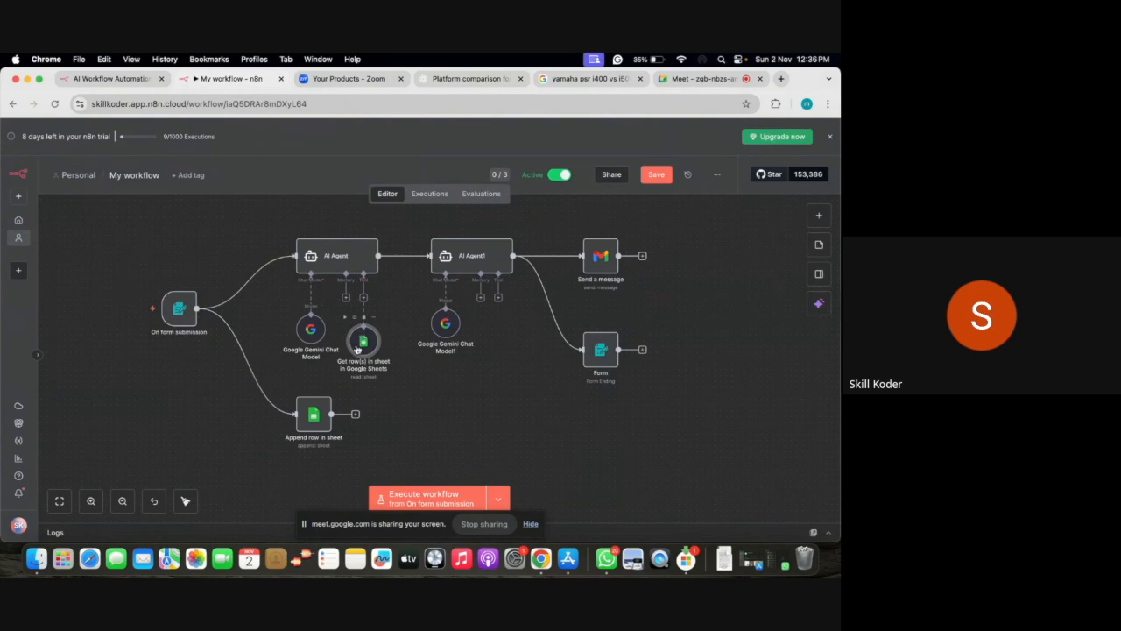
click(368, 255)
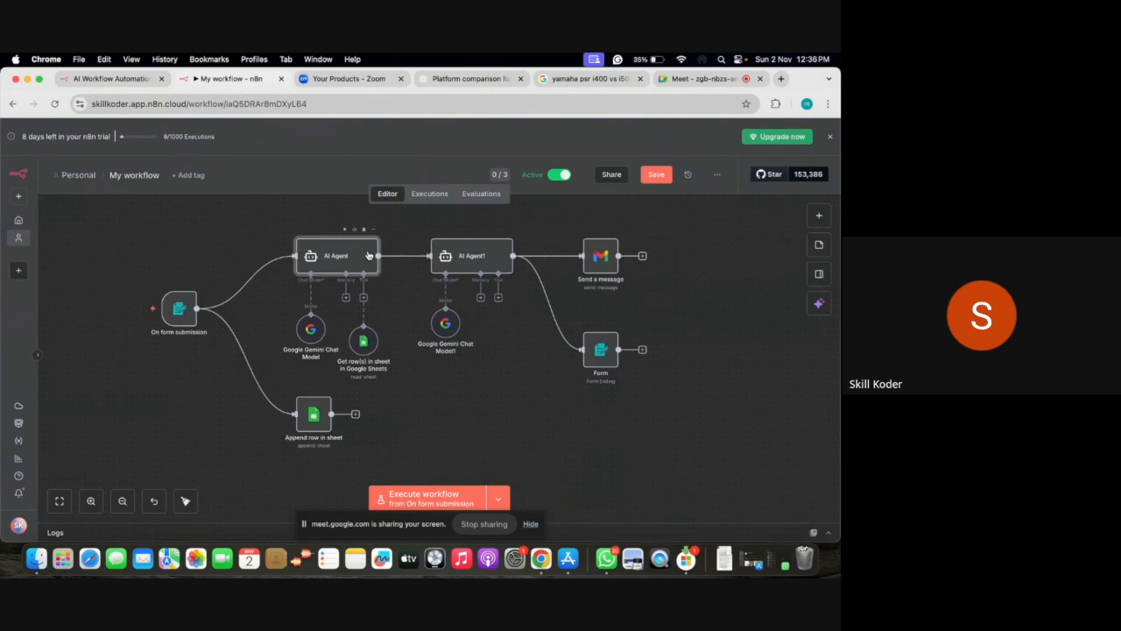
click(425, 493)
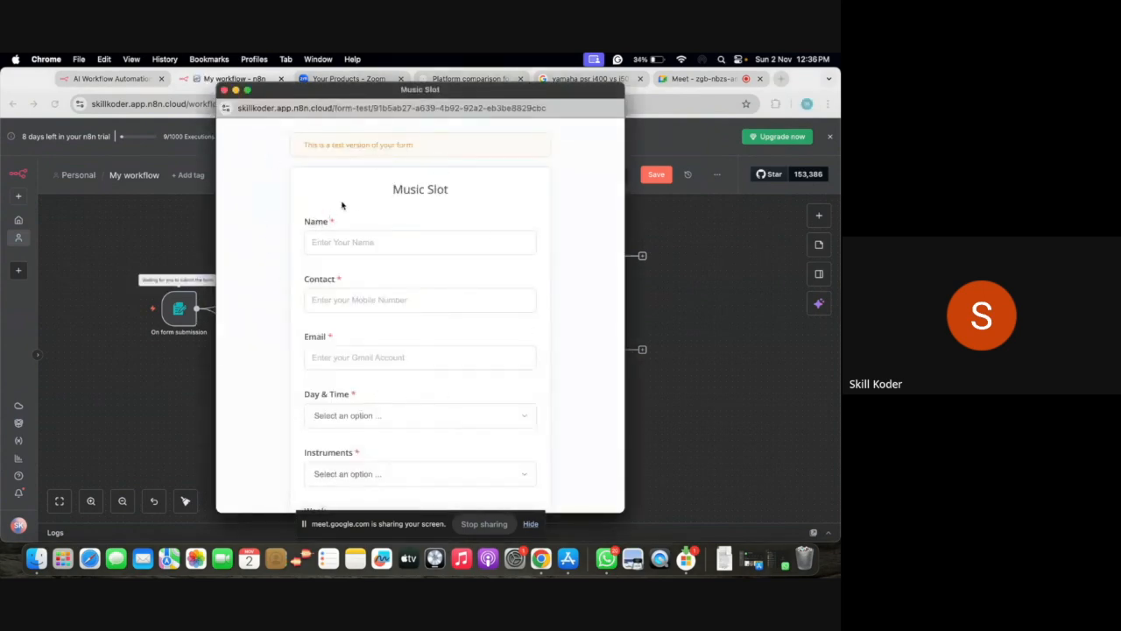
Enter the student's name, contact number and email address in the Music Slot form
click(352, 240)
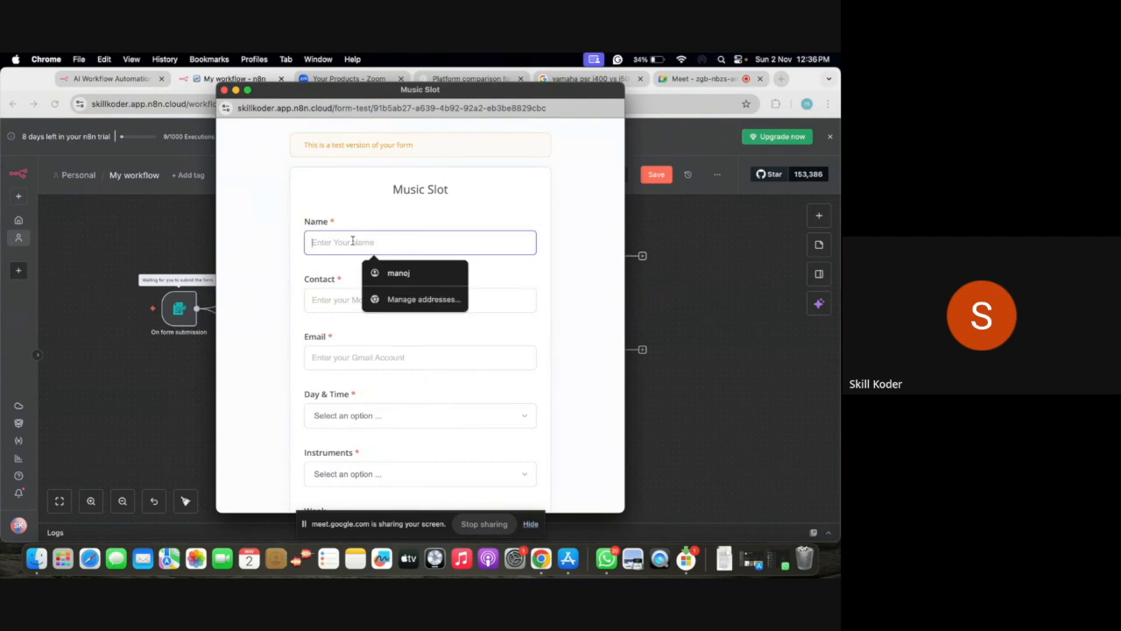
text(Kumar)
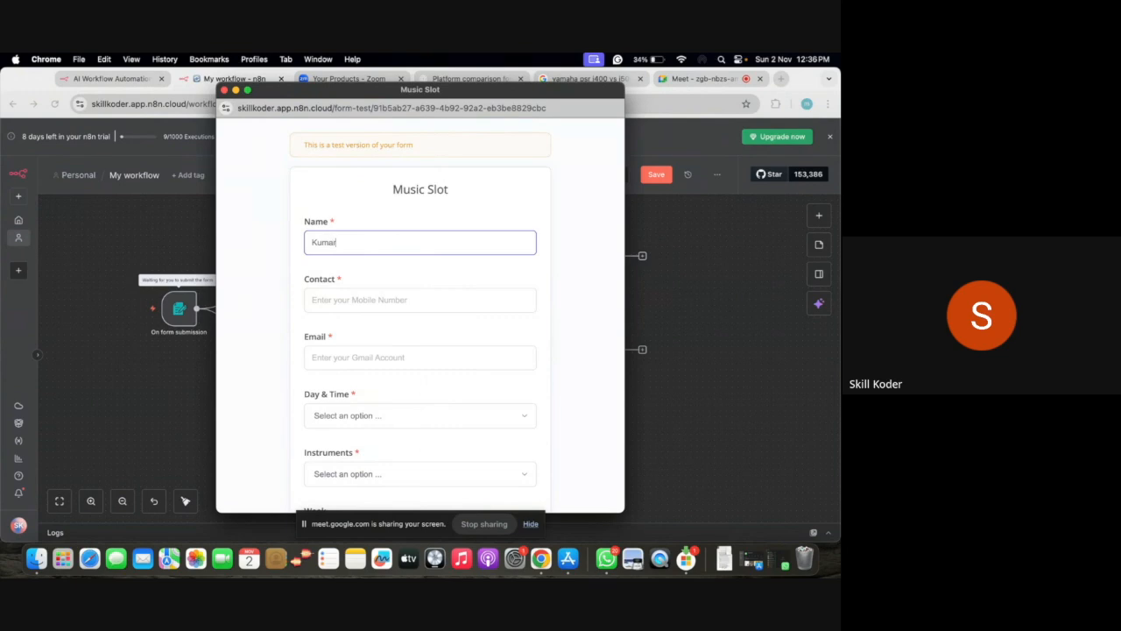
click(351, 301)
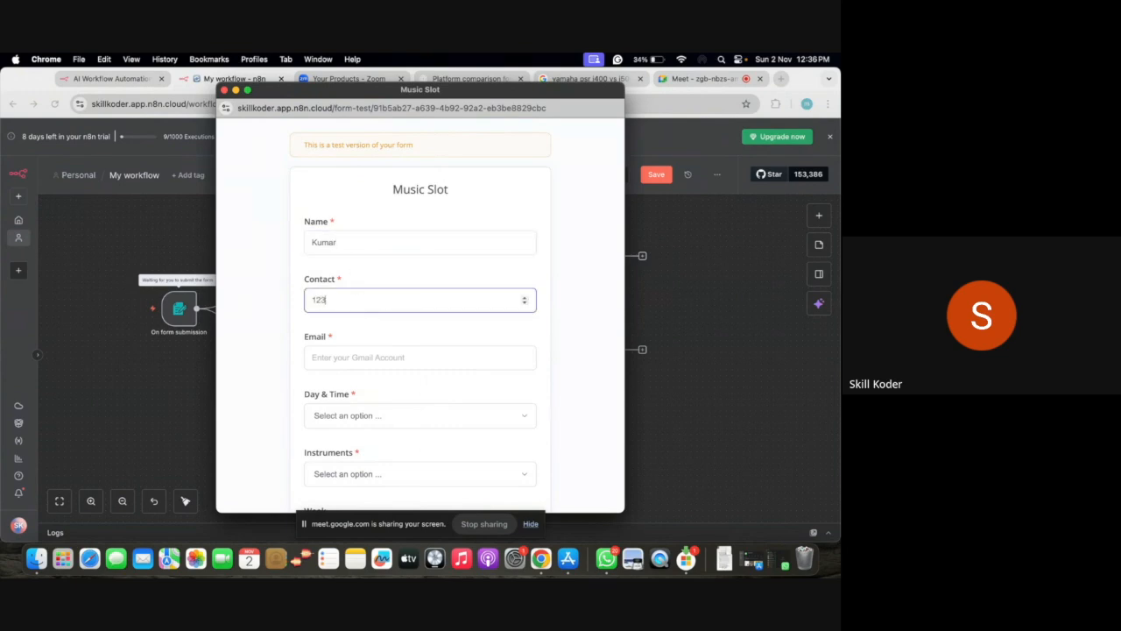
click(352, 358)
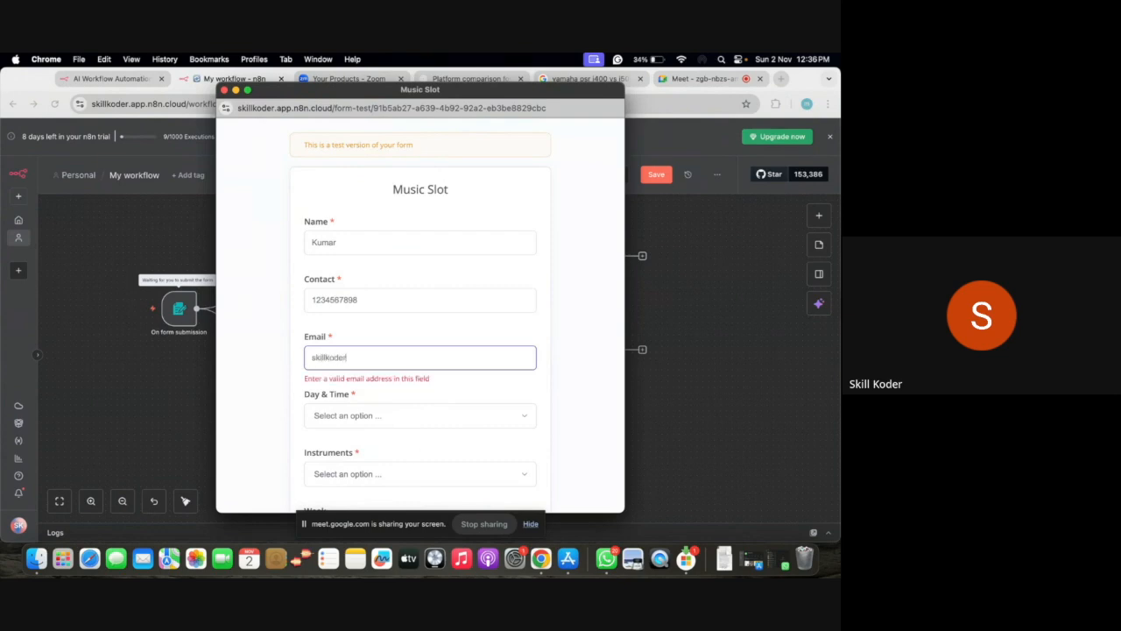
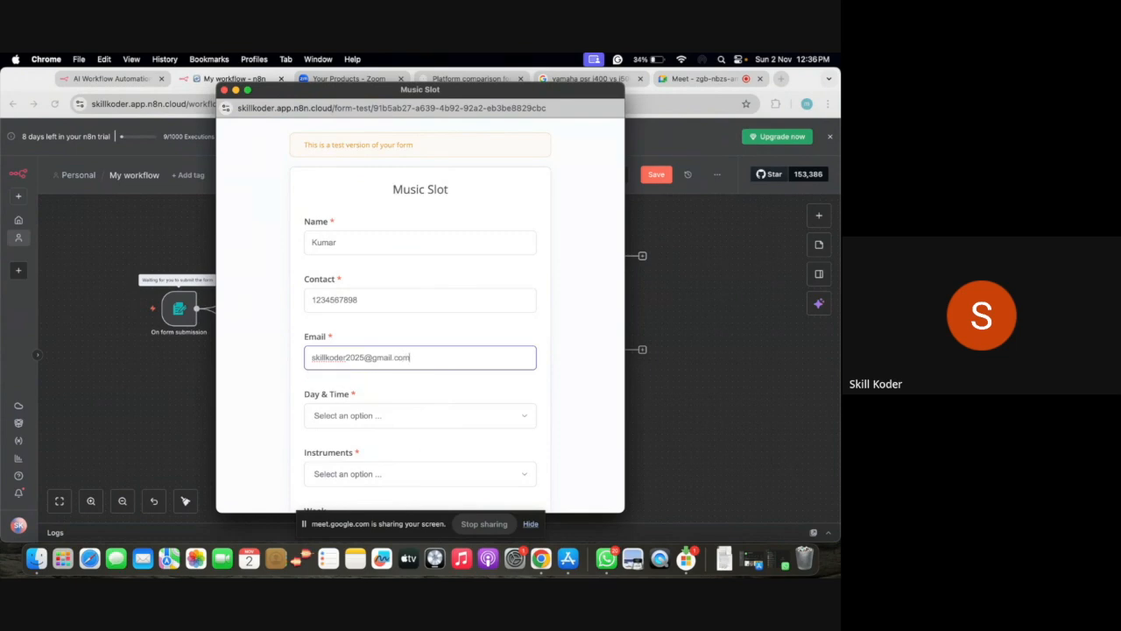
Choose the 4PM - 5PM slot and Keyboard, submit, and move the form aside
click(368, 421)
click(343, 430)
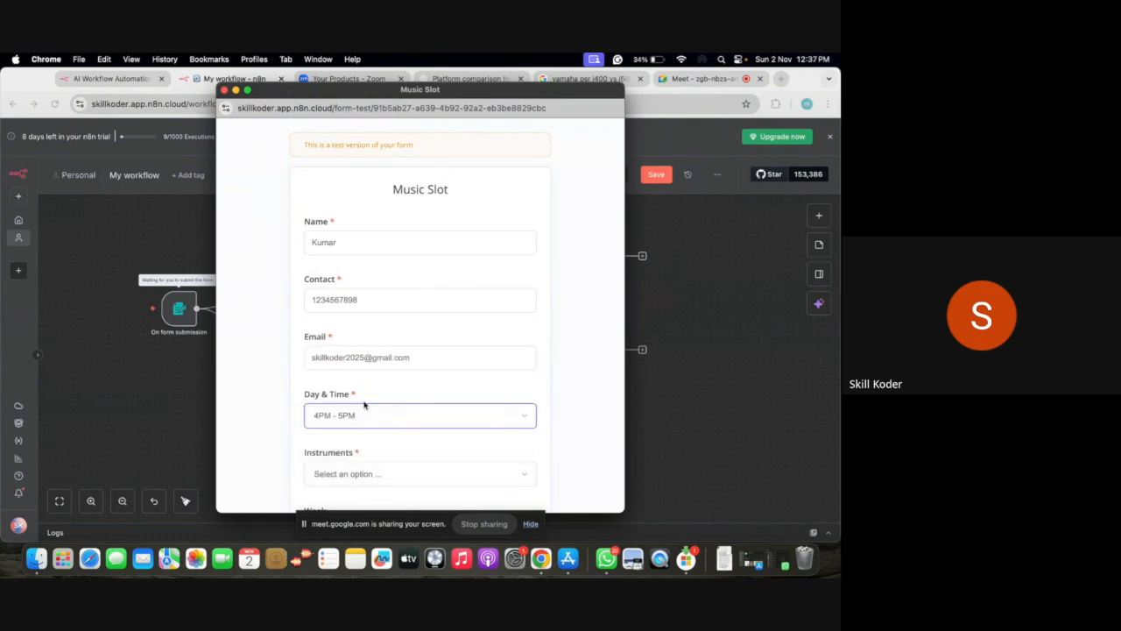
scroll(386, 375, down, 3)
click(394, 332)
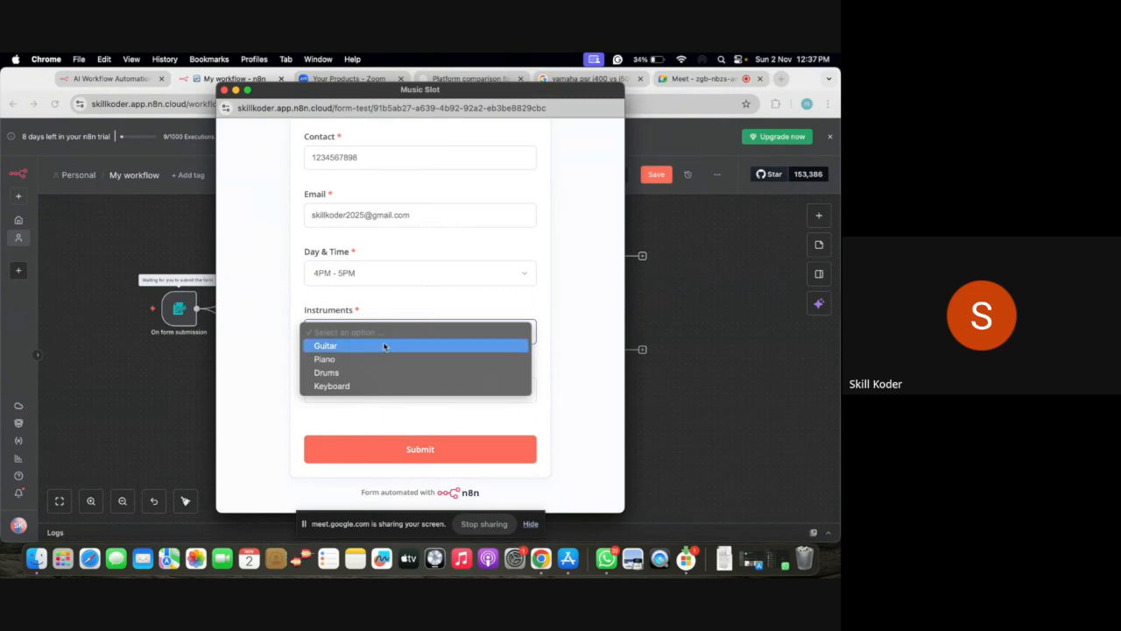
click(374, 385)
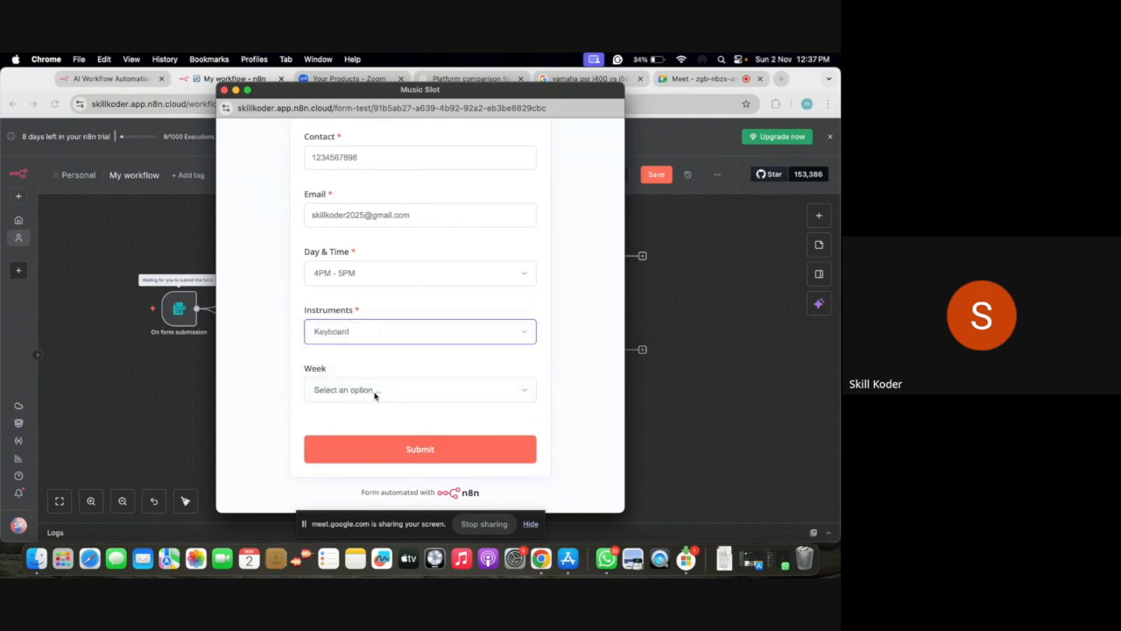
click(391, 447)
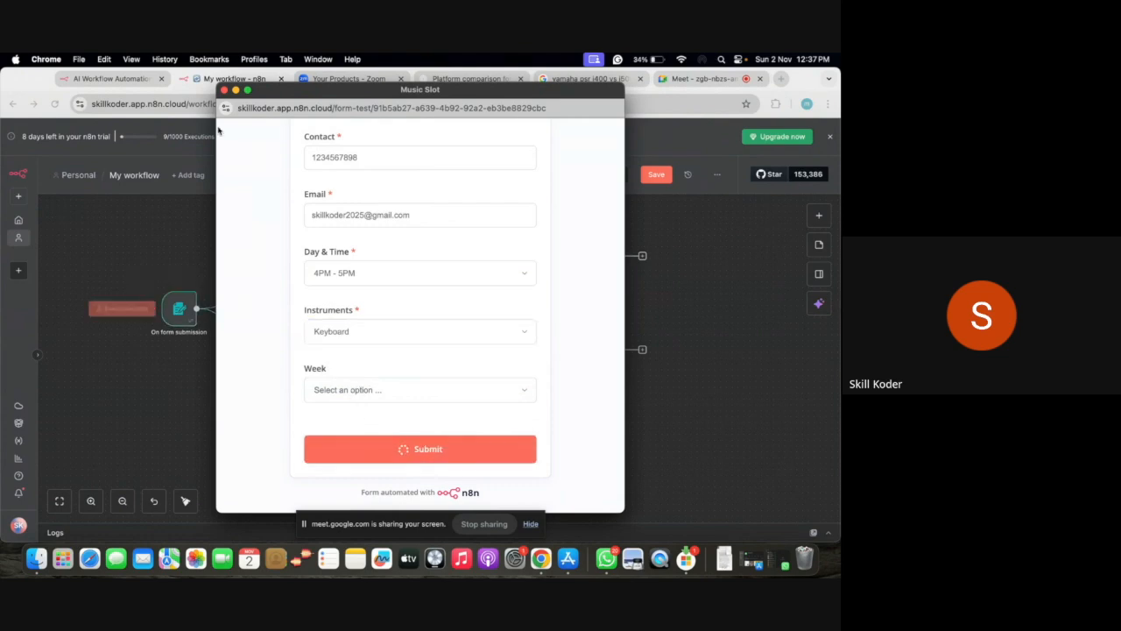
scroll(385, 333, up, 3)
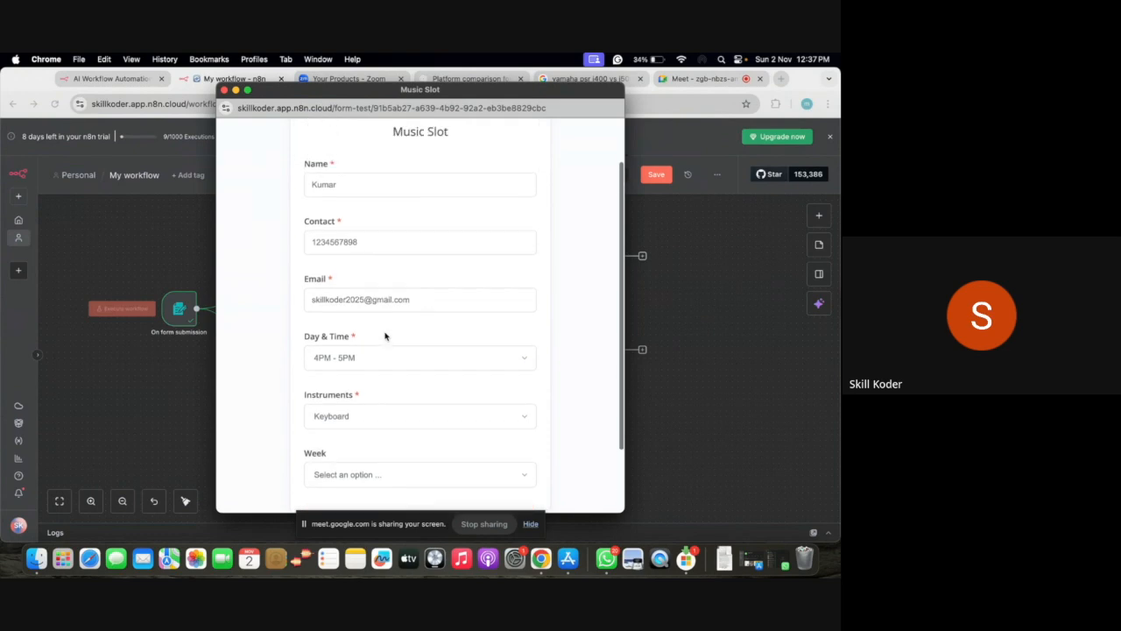
drag(325, 91, 523, 397)
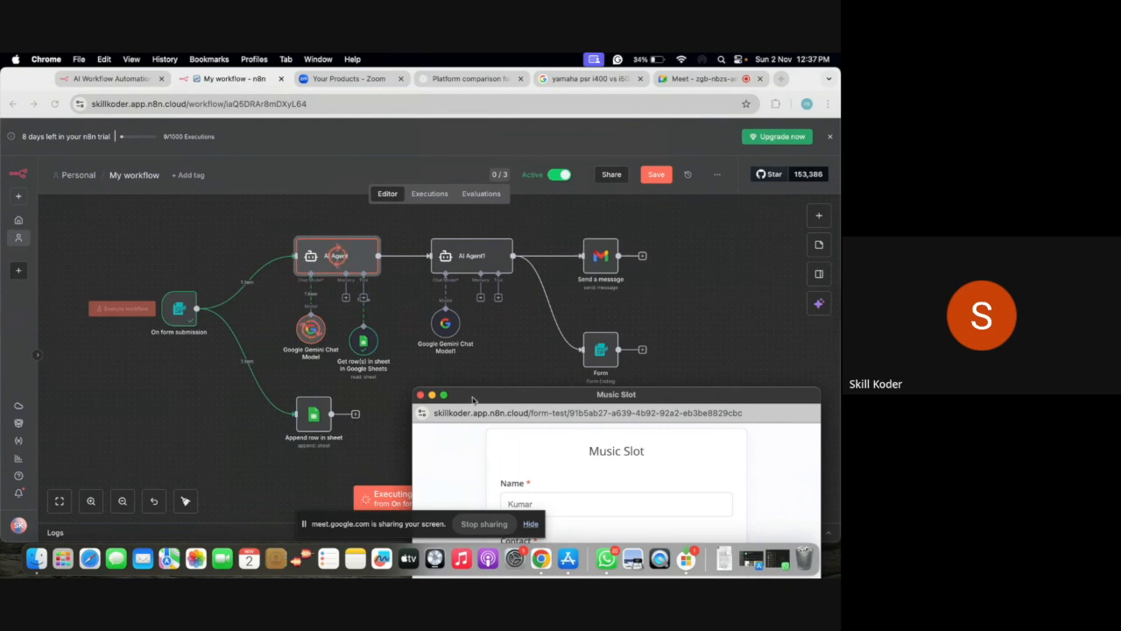
Reposition the form window to view the Keyboard slot availability table, then close it
mouse_move(440, 395)
drag(506, 399, 501, 368)
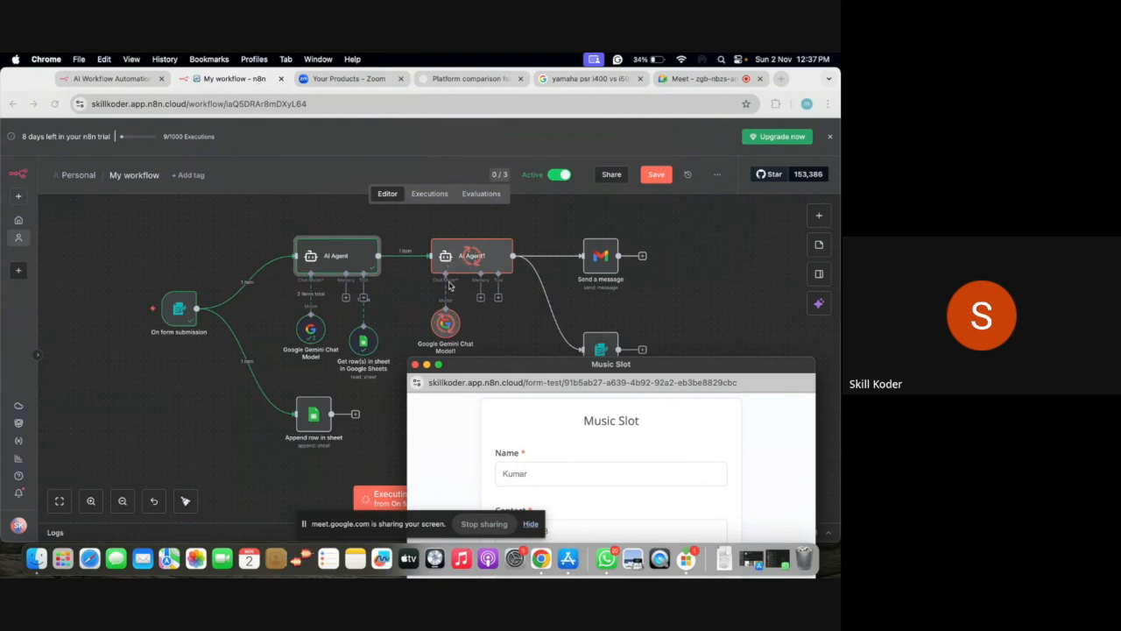
drag(564, 372, 155, 189)
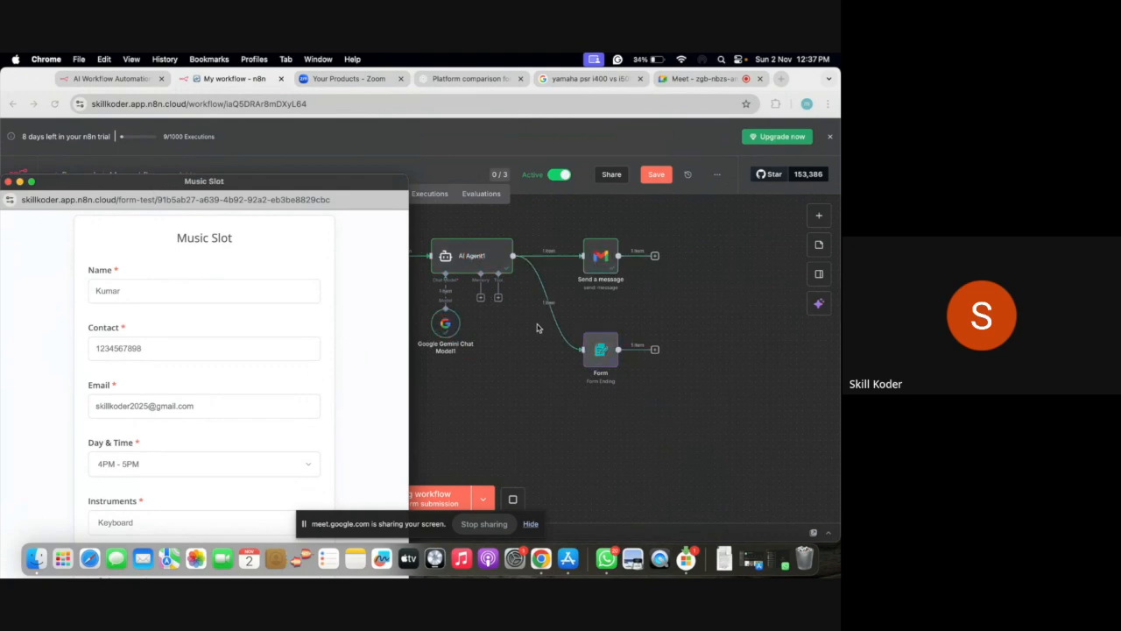
drag(292, 180, 404, 107)
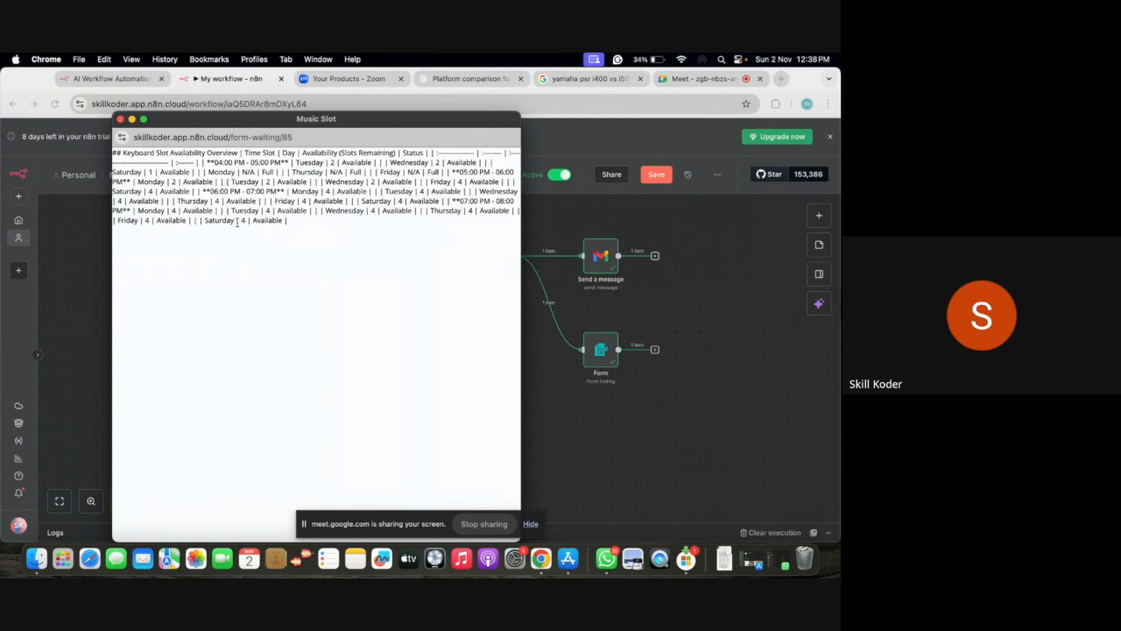
click(120, 119)
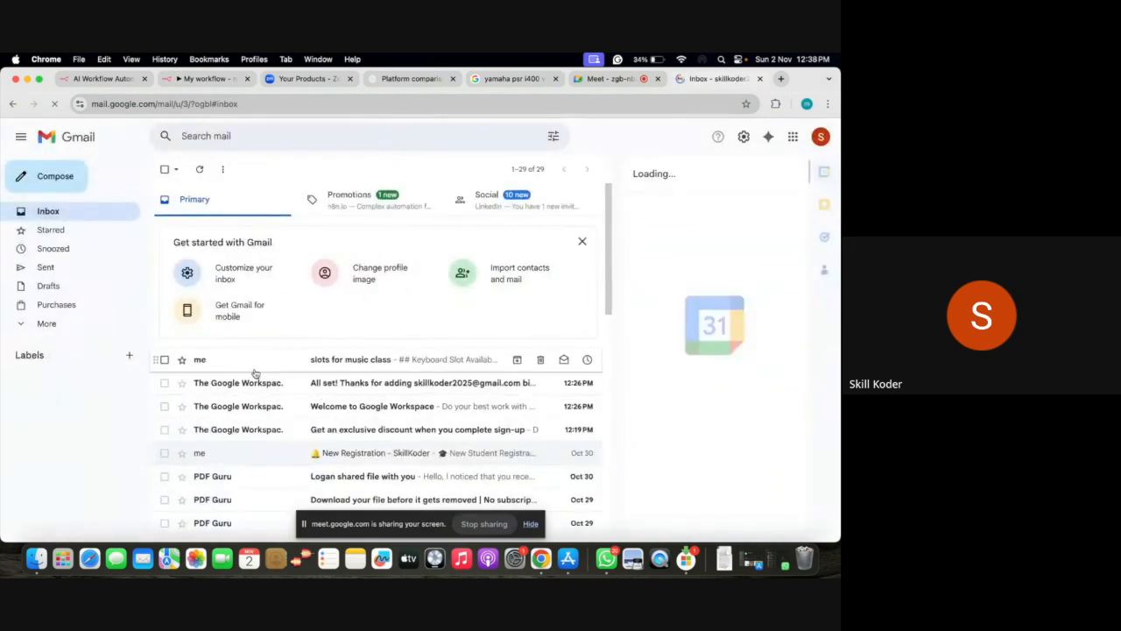
Open the 'slots for music class' email and close the Calendar side panel
click(309, 362)
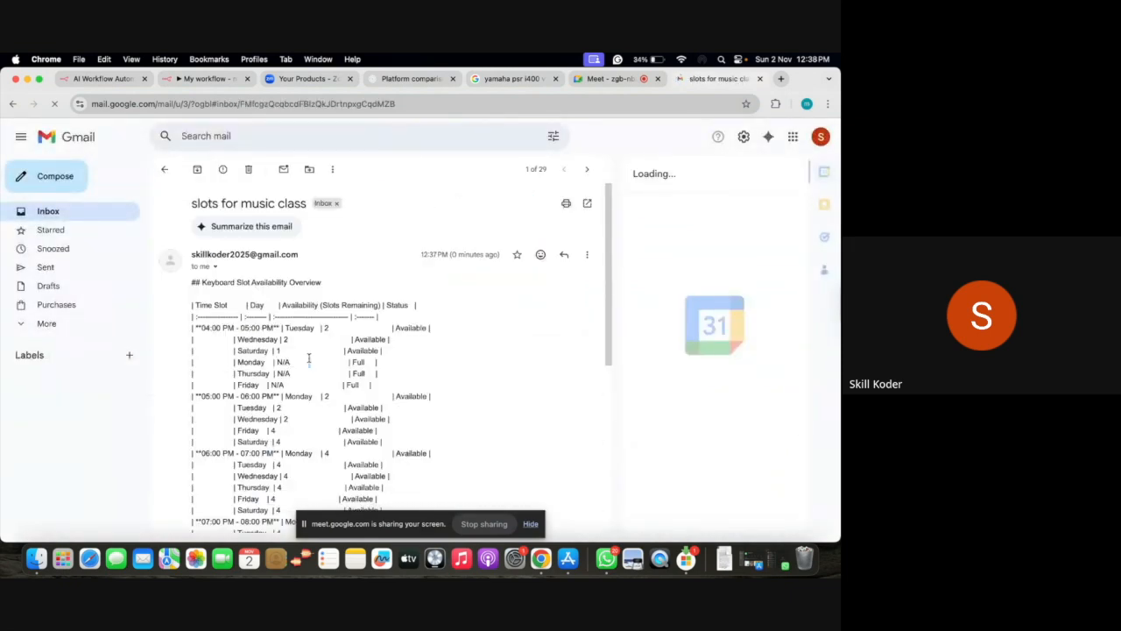
scroll(347, 280, down, 3)
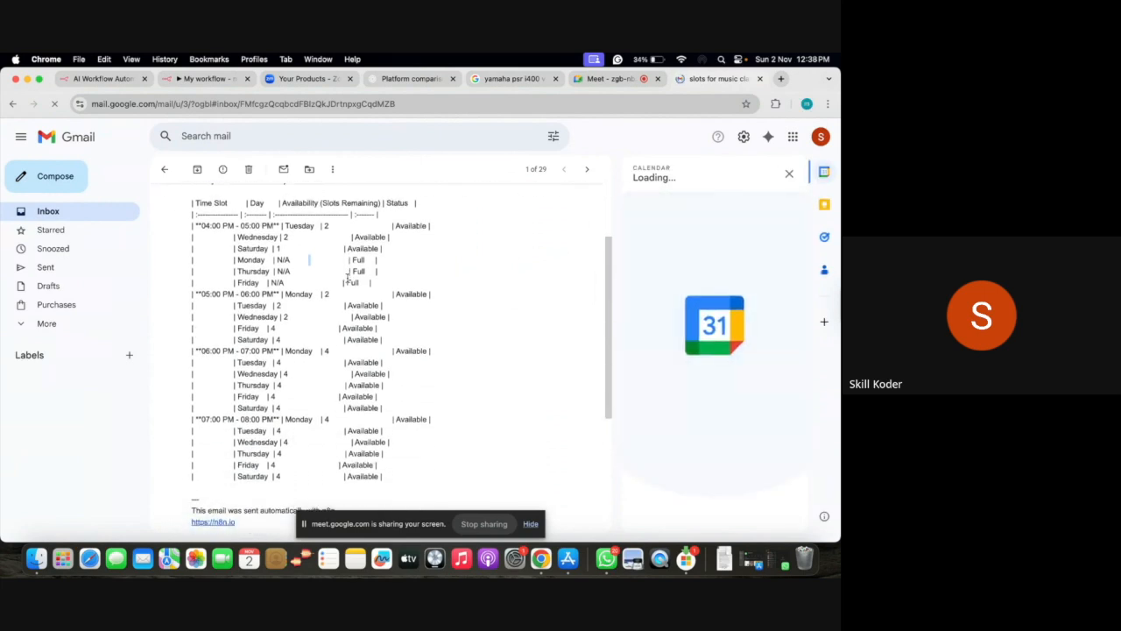
click(788, 173)
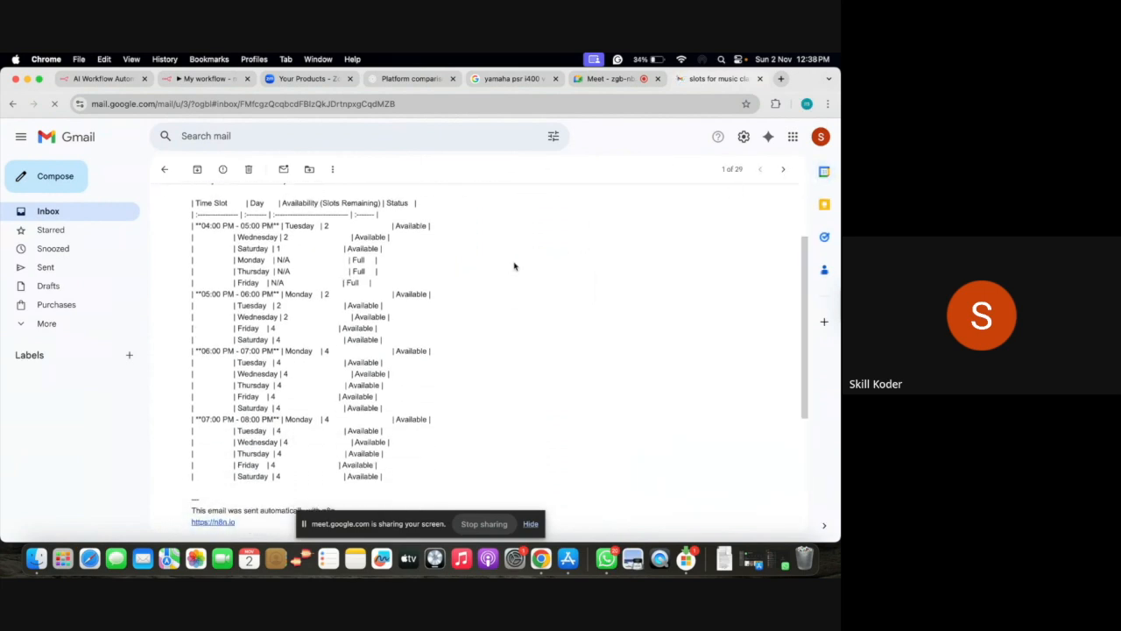
scroll(514, 265, down, 1)
scroll(514, 267, up, 3)
scroll(514, 265, down, 1)
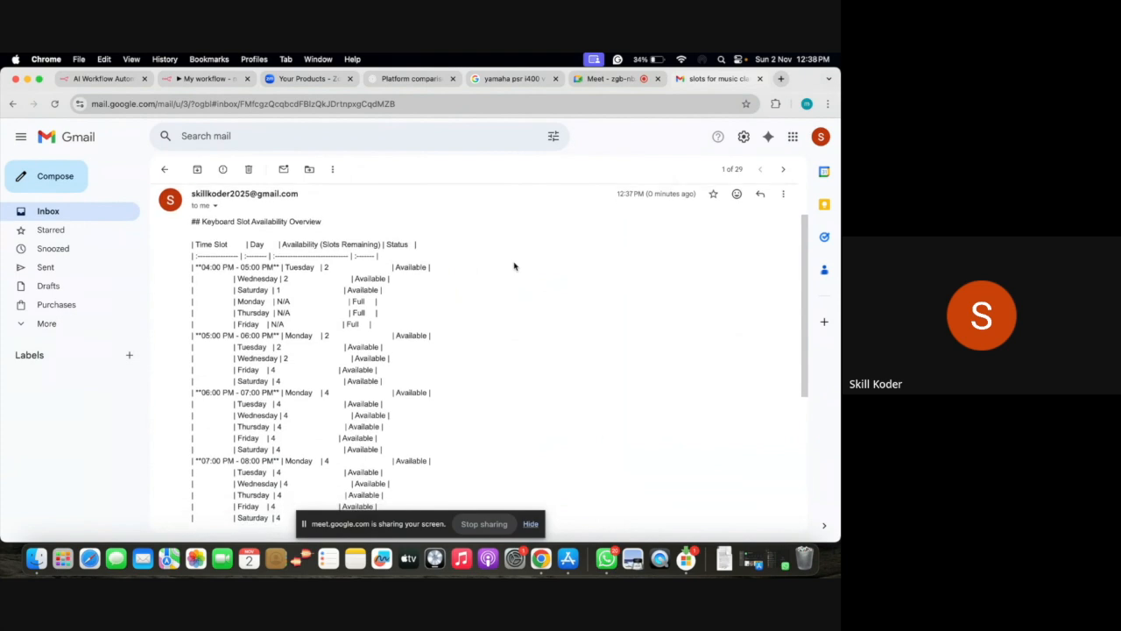
Scroll through the Keyboard Slot Availability Overview table, then return to the 'My workflow' tab
right_click(515, 261)
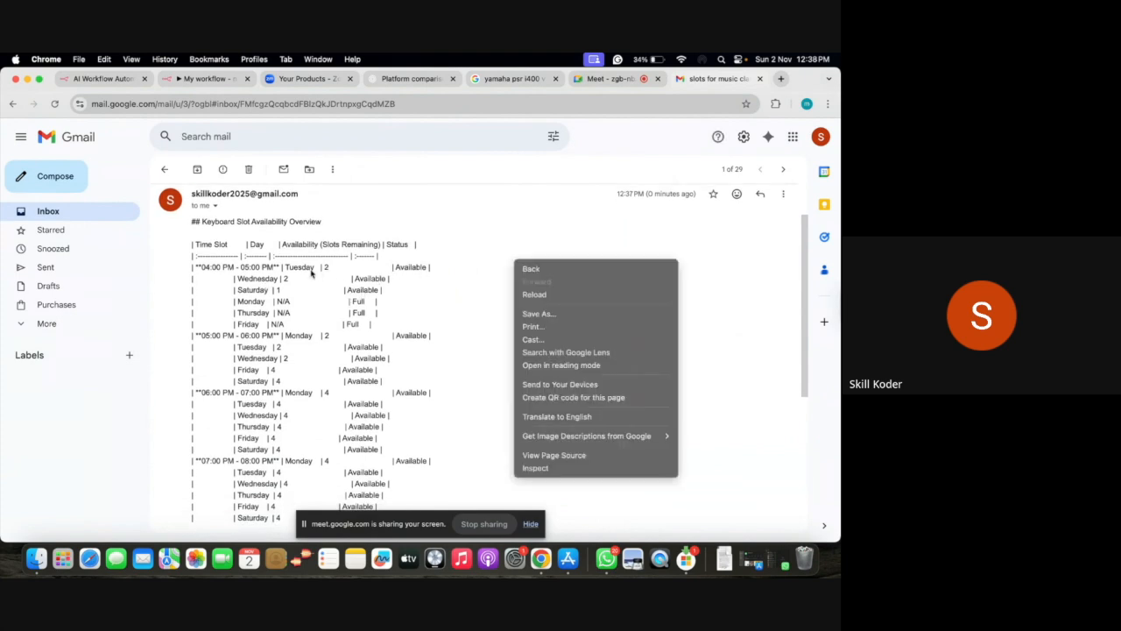
click(442, 237)
scroll(379, 275, down, 1)
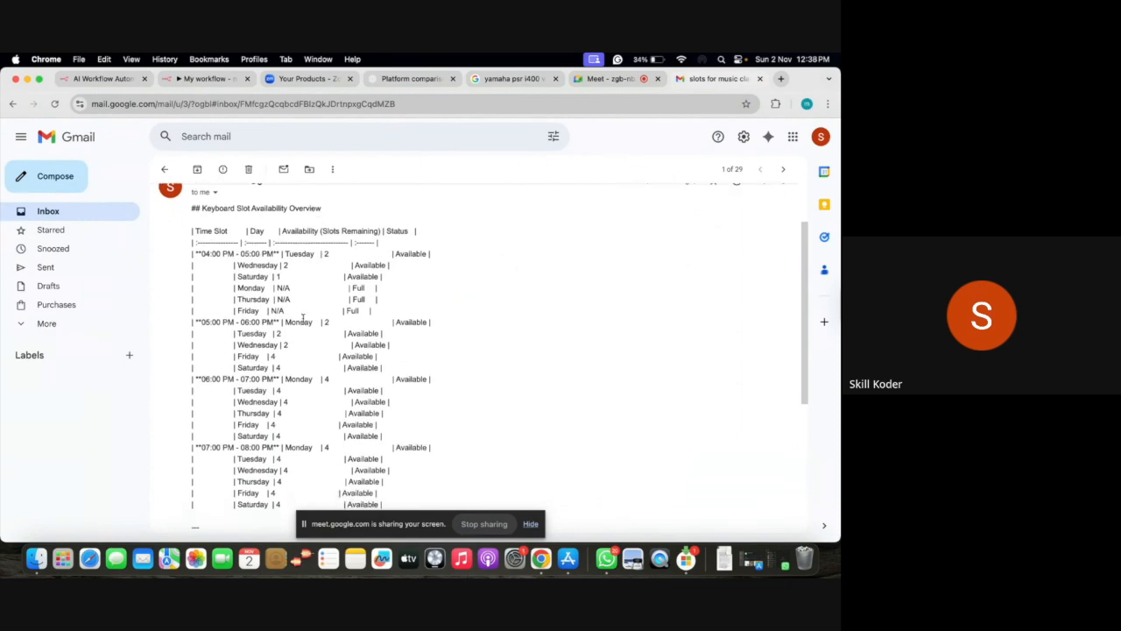
scroll(303, 318, down, 3)
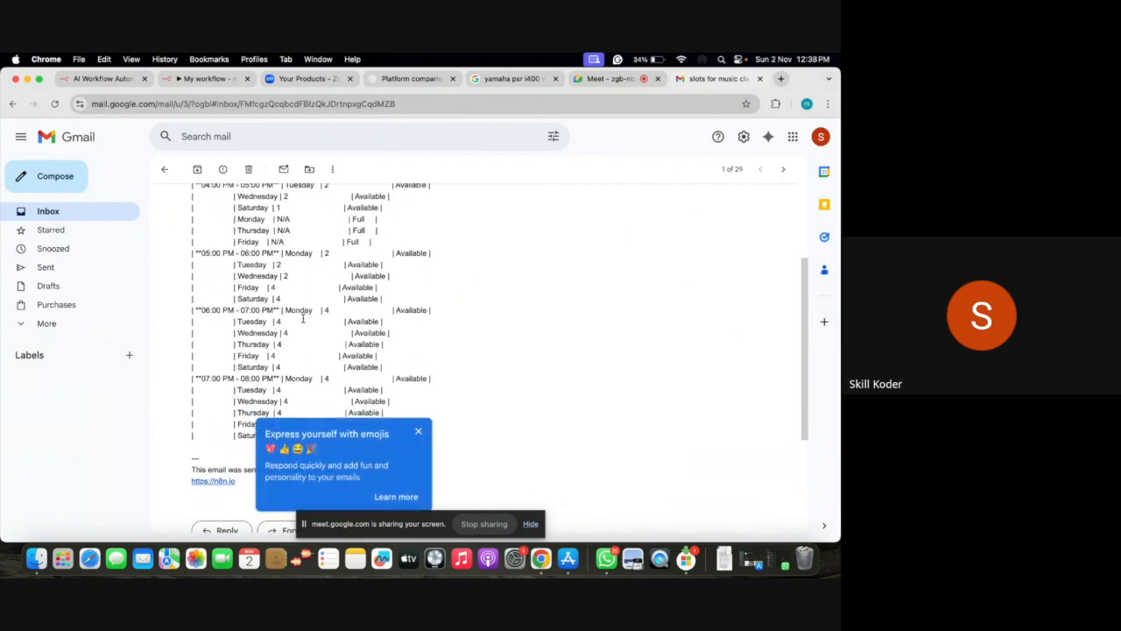
click(202, 79)
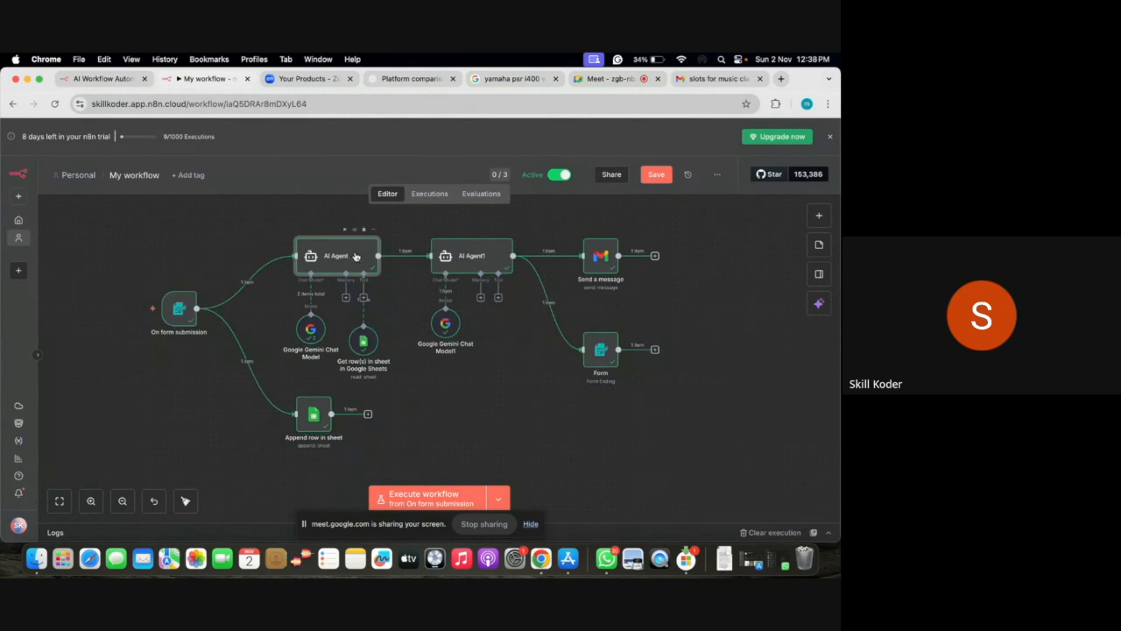
double_click(355, 256)
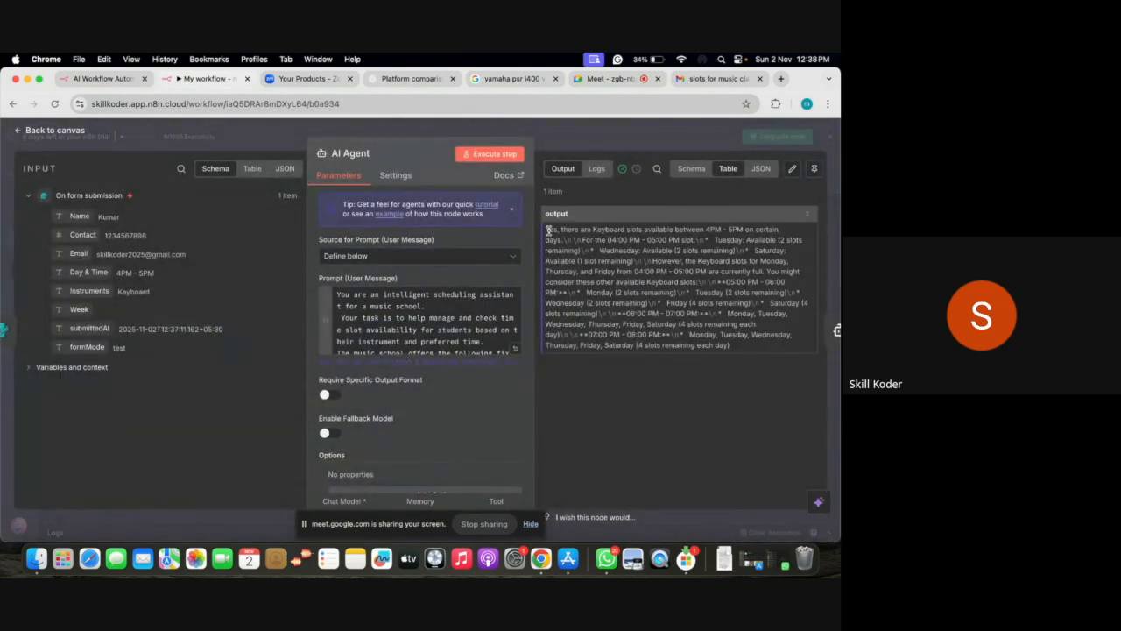
drag(546, 229, 746, 346)
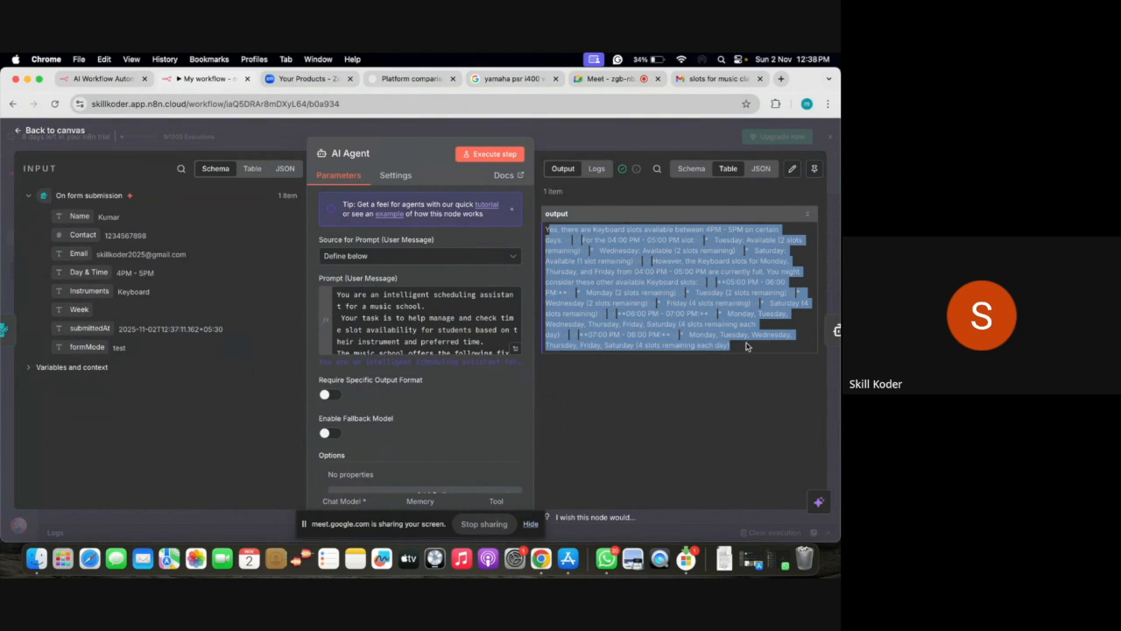
click(18, 130)
double_click(468, 259)
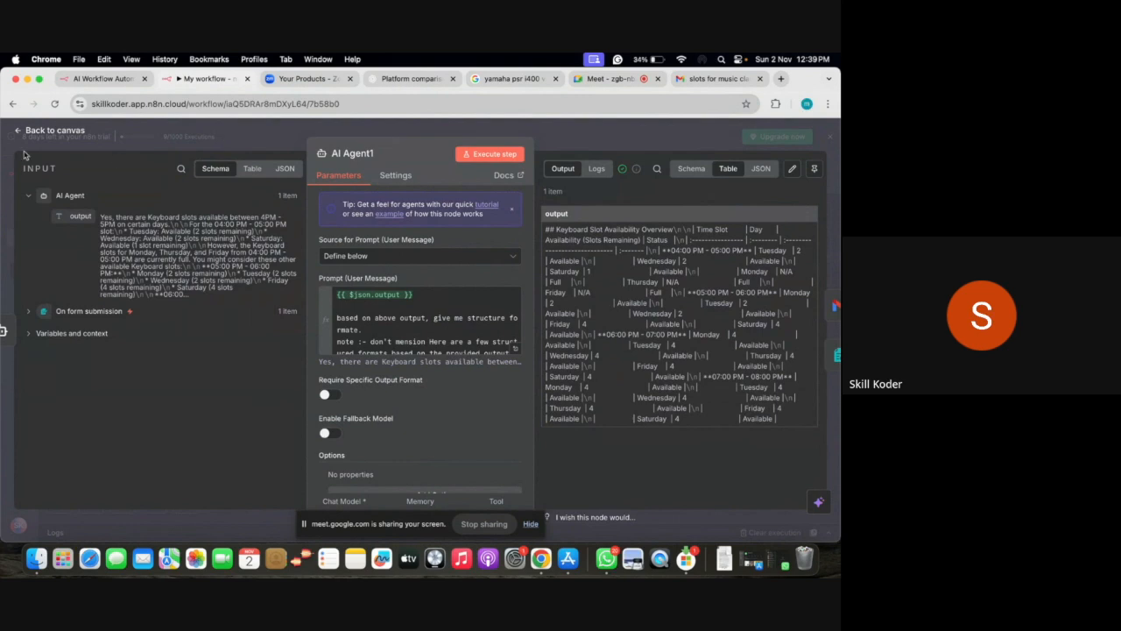
click(53, 130)
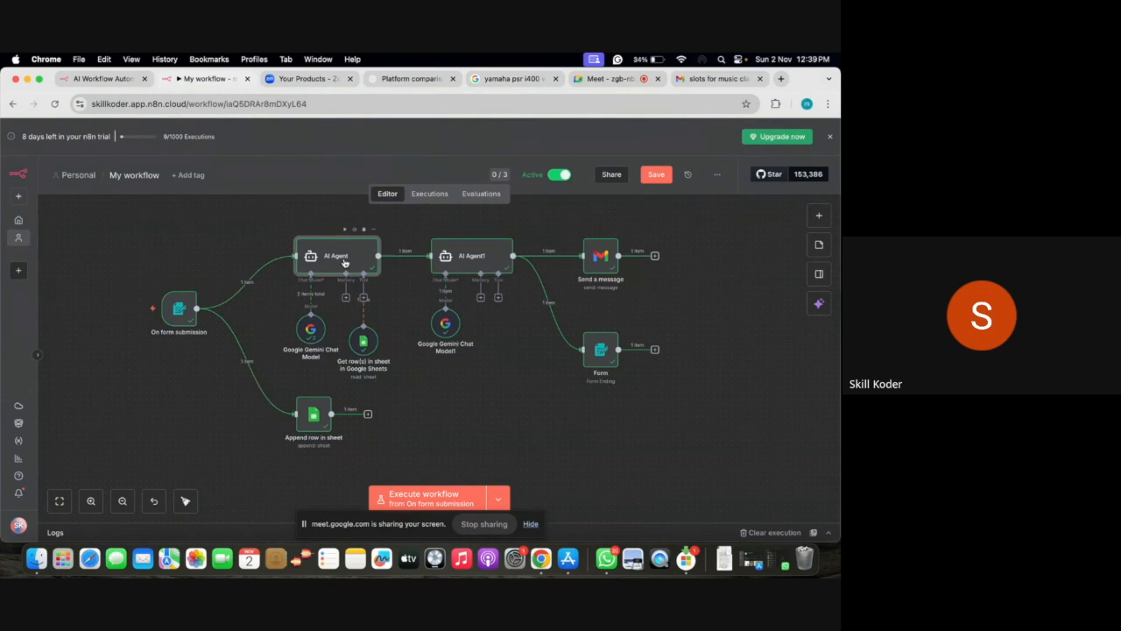
double_click(345, 261)
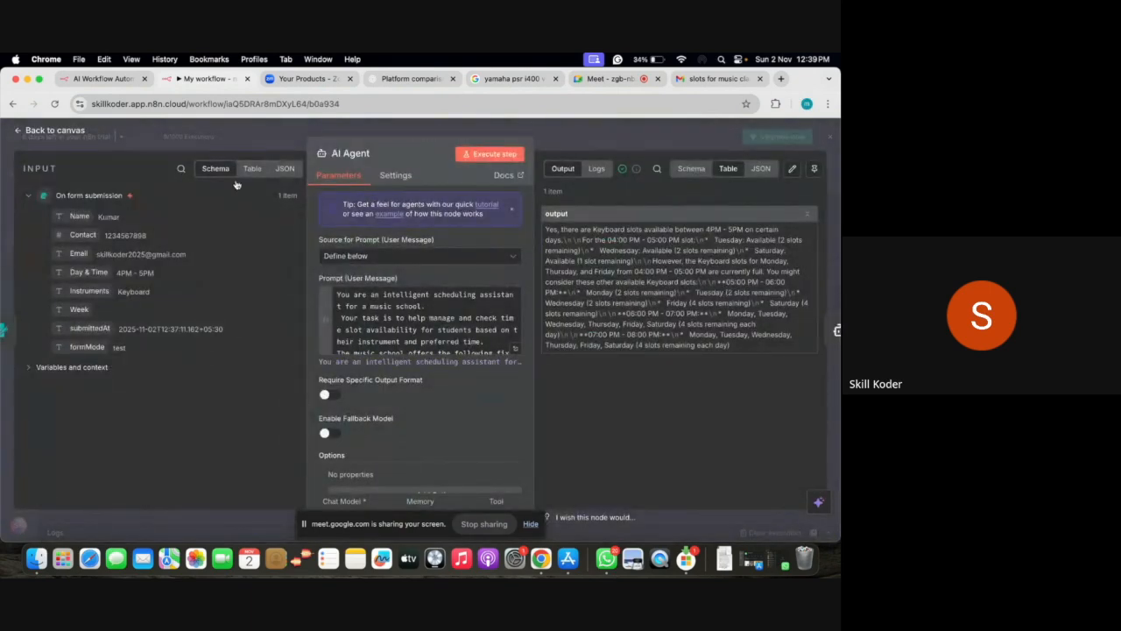
click(50, 131)
click(476, 255)
double_click(475, 255)
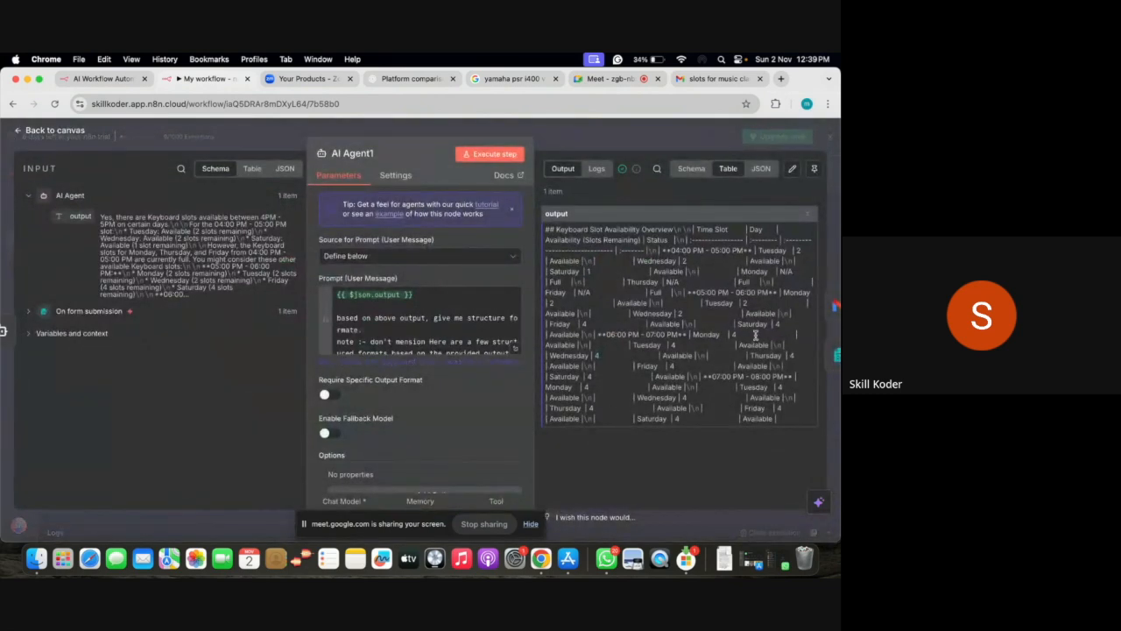
click(21, 132)
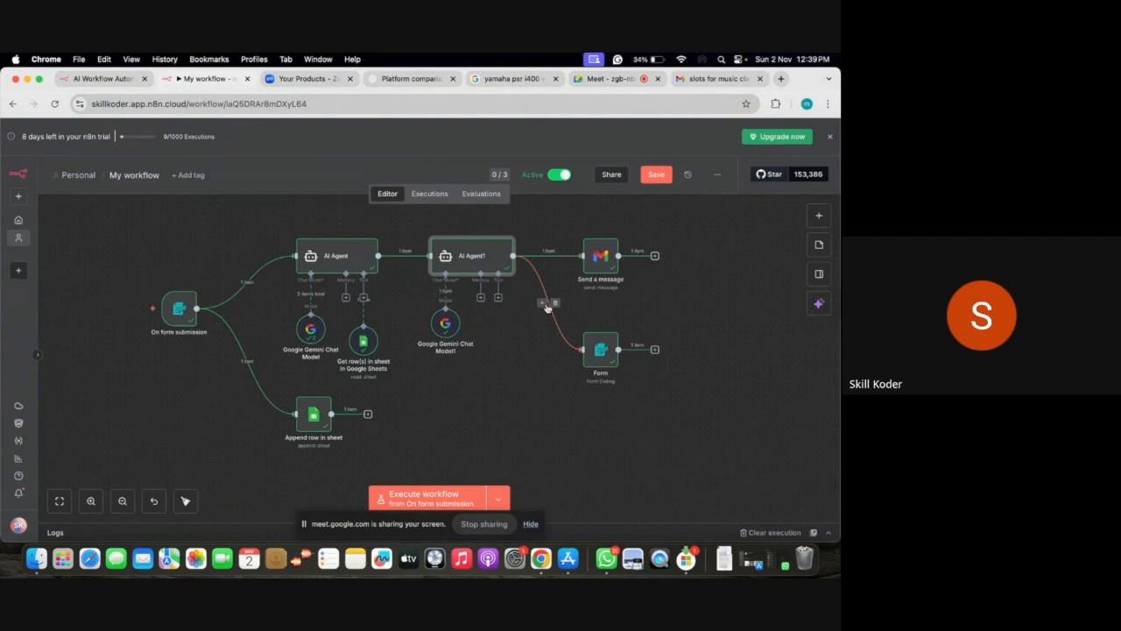
double_click(603, 349)
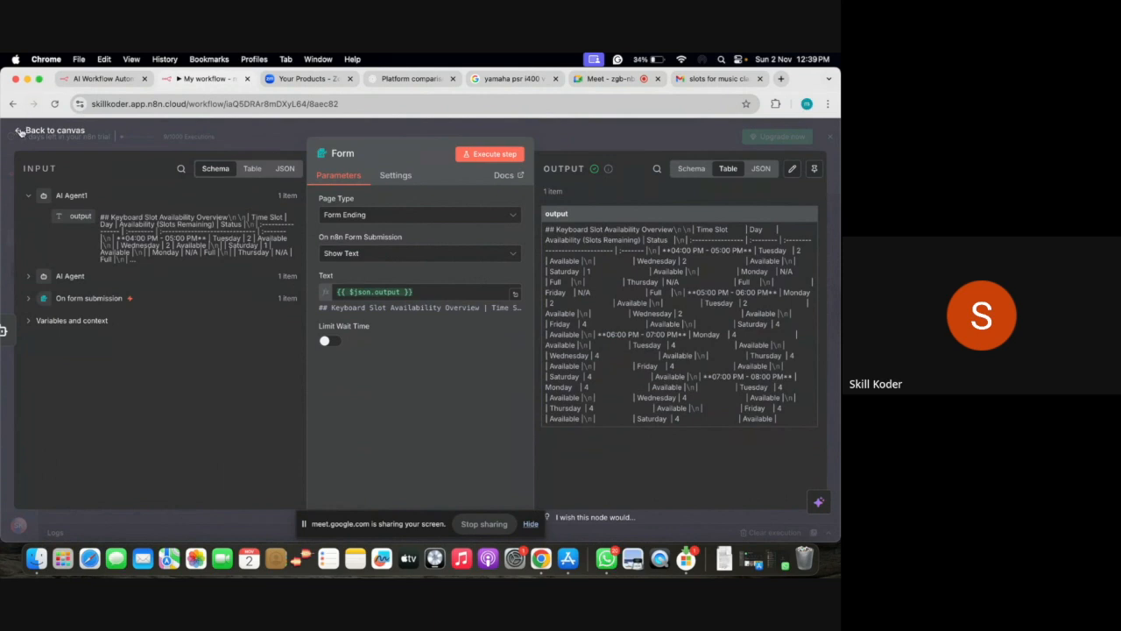
click(21, 132)
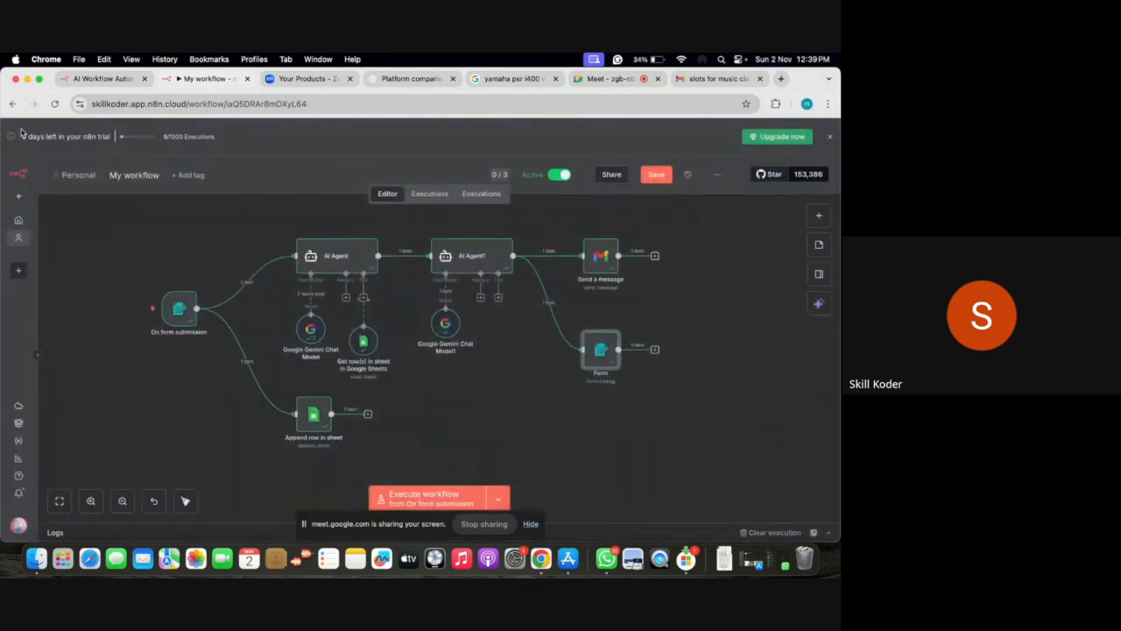
double_click(589, 349)
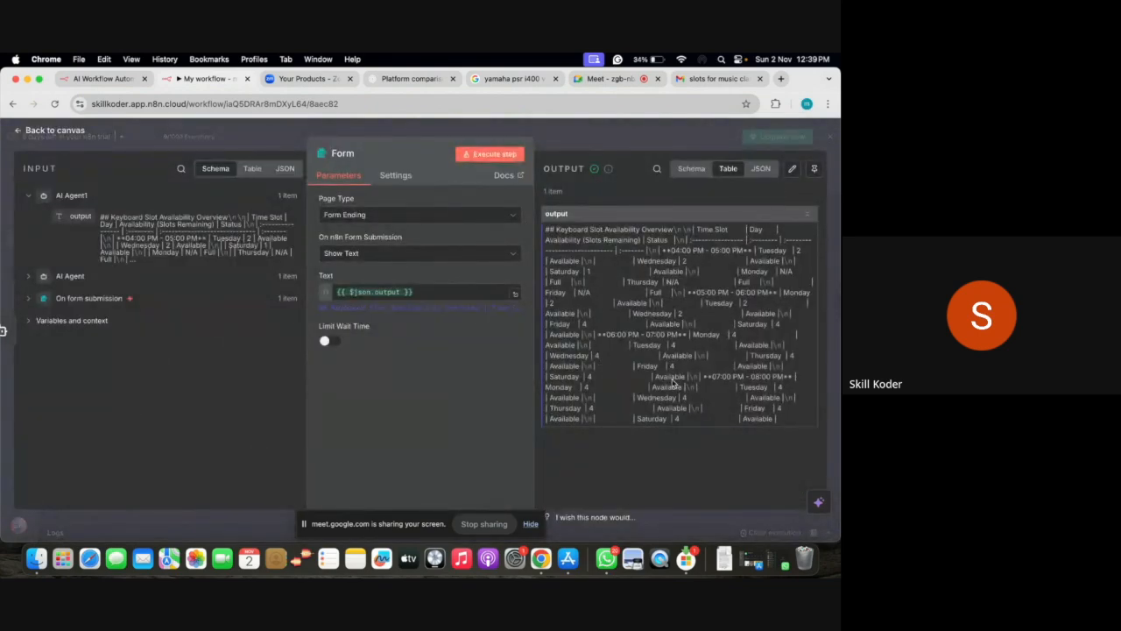
click(24, 132)
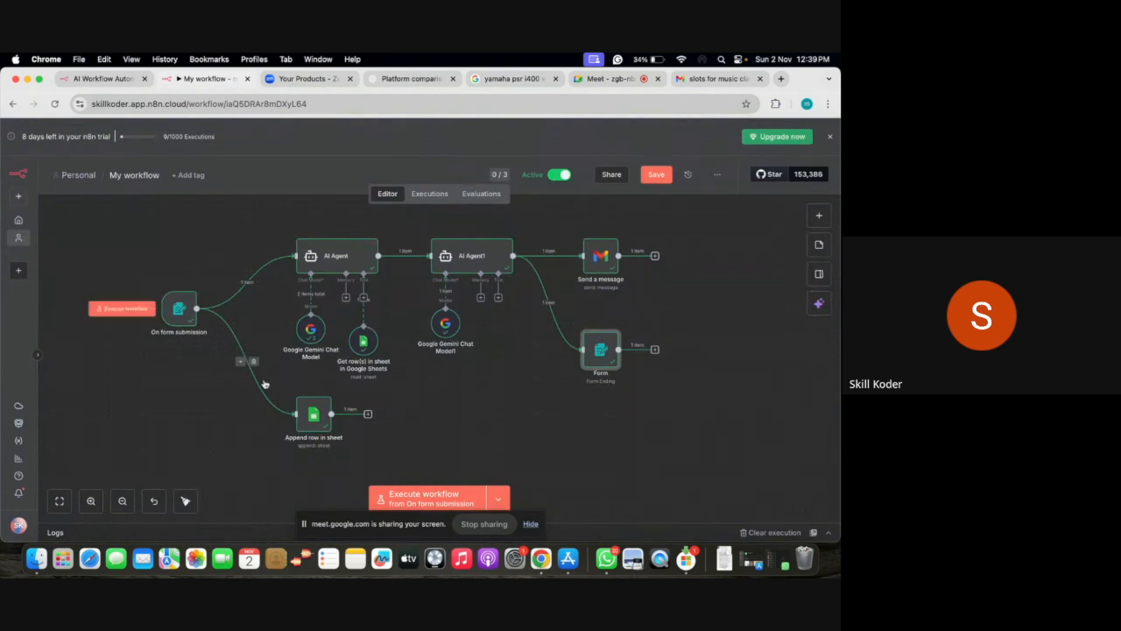